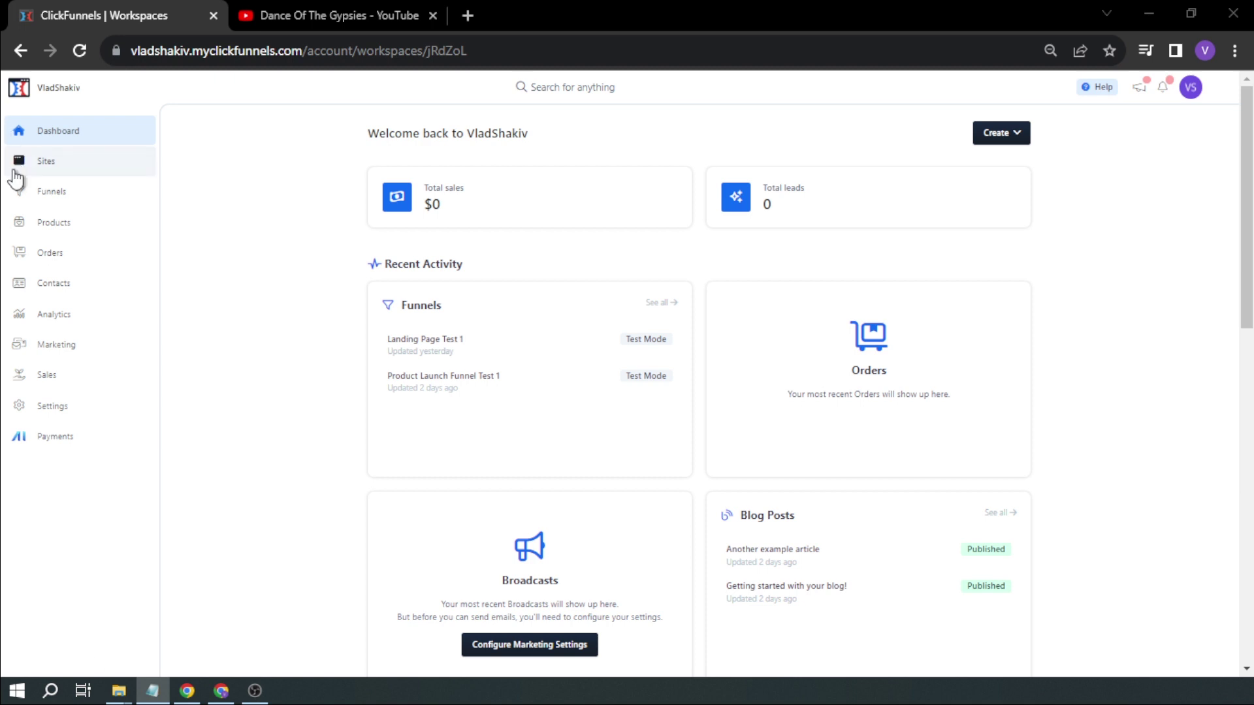
# - Open the Landing Page Test 1 funnel from the Sites funnel list
pyautogui.click(122, 192)
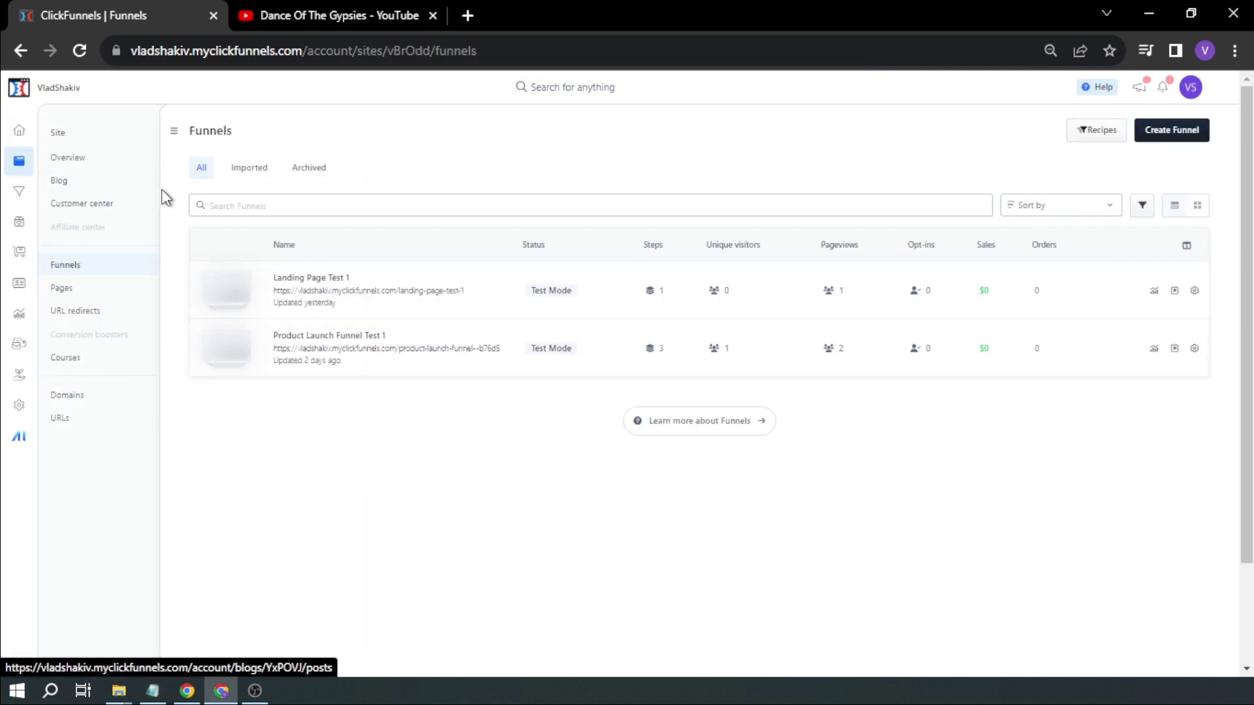
pyautogui.click(330, 287)
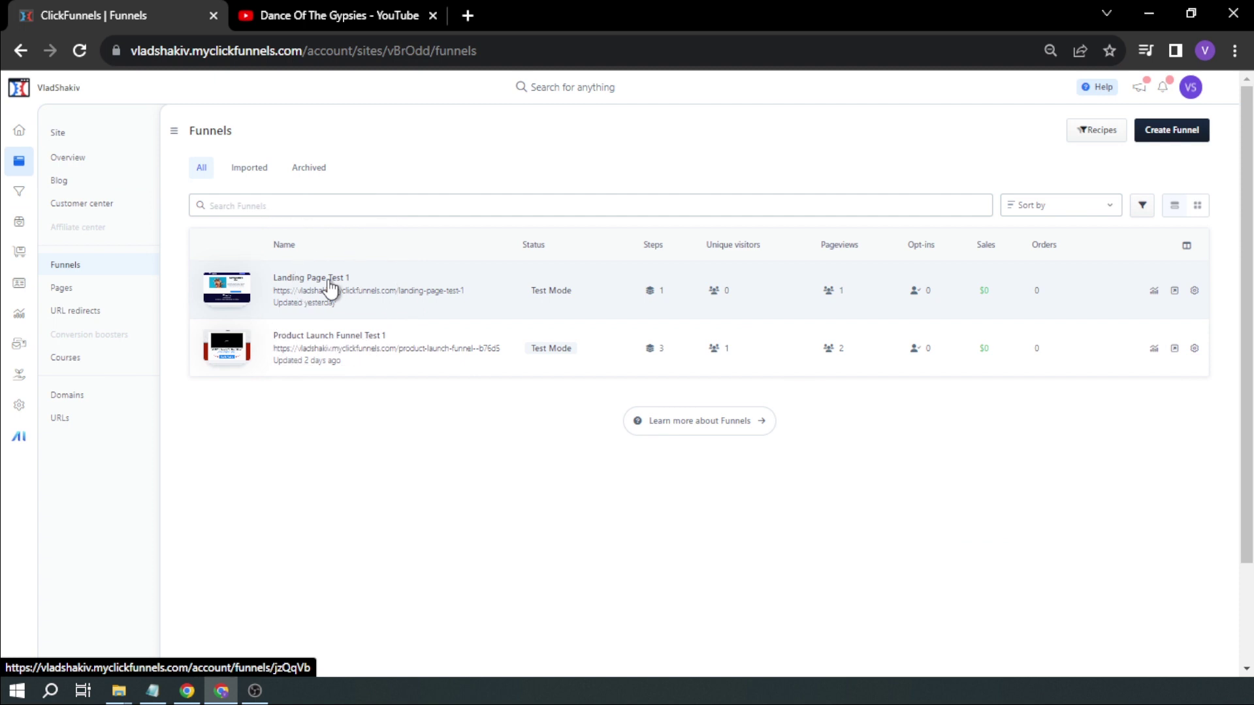
pyautogui.click(330, 287)
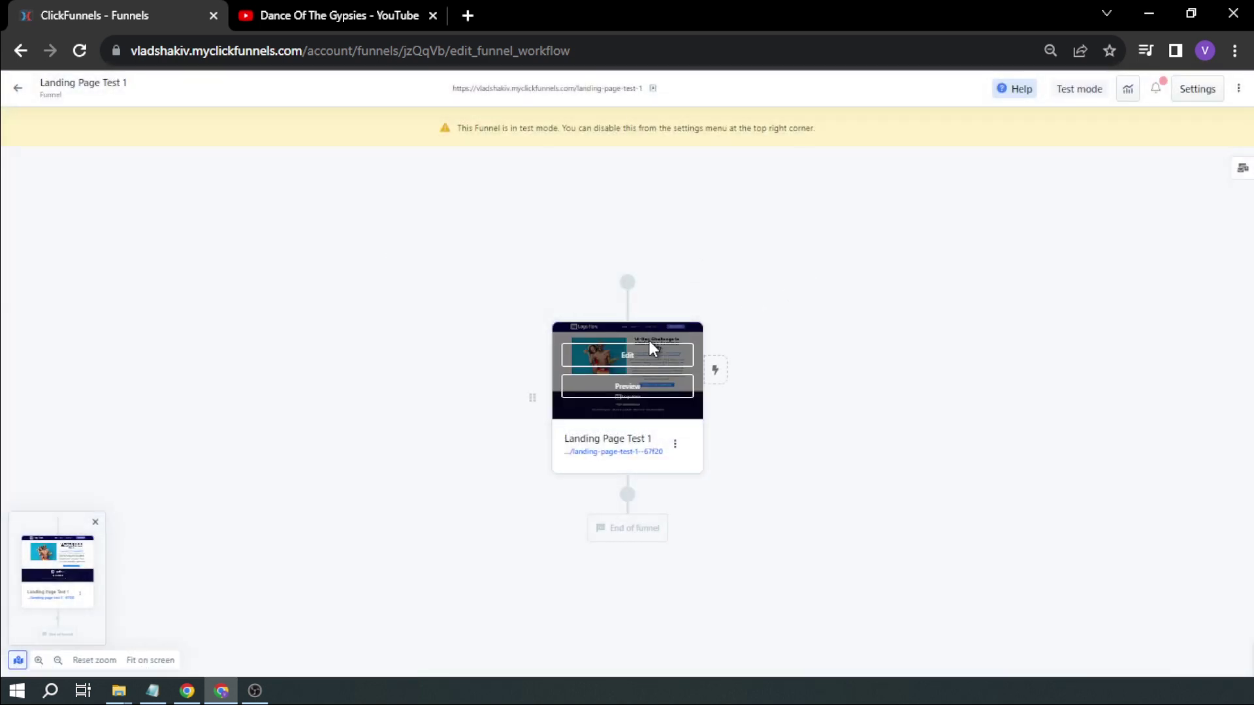
# - Open the landing page in the editor with the browser zoomed out to 75%
pyautogui.click(651, 358)
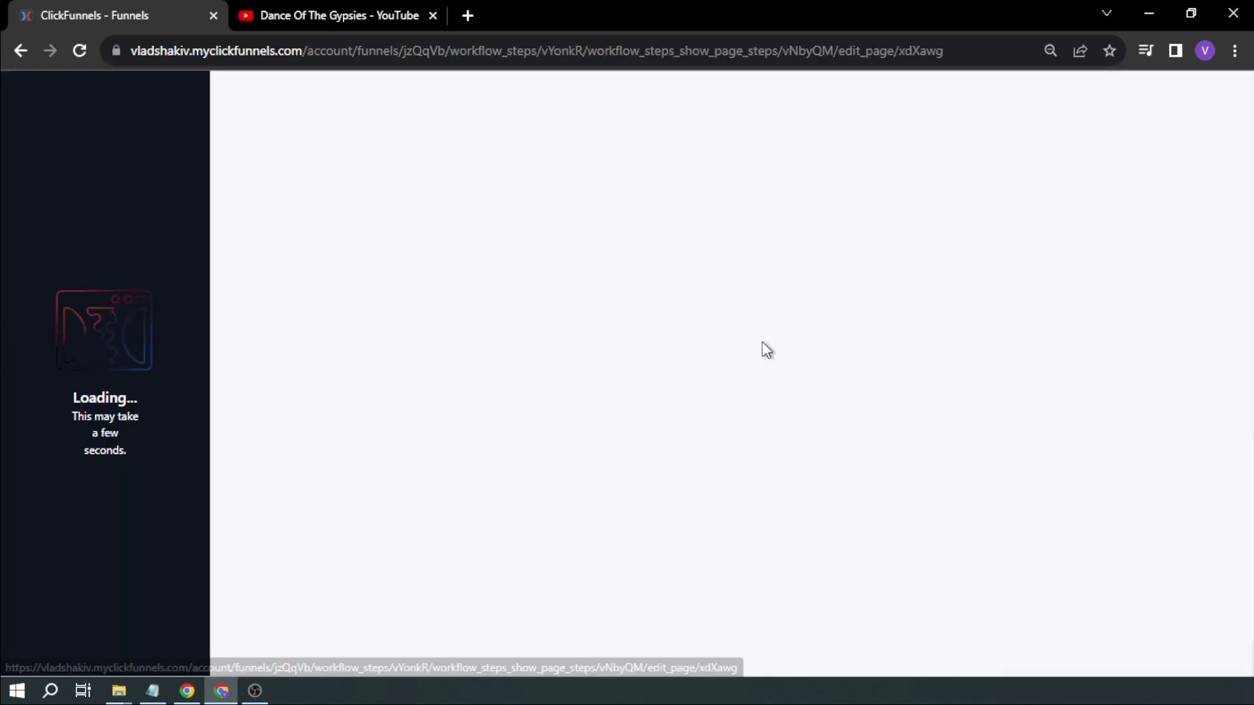
pyautogui.hotkey('ctrl', '0')
pyautogui.hotkey('ctrl', '-')
pyautogui.hotkey('ctrl', '-')
pyautogui.hotkey('ctrl', '-')
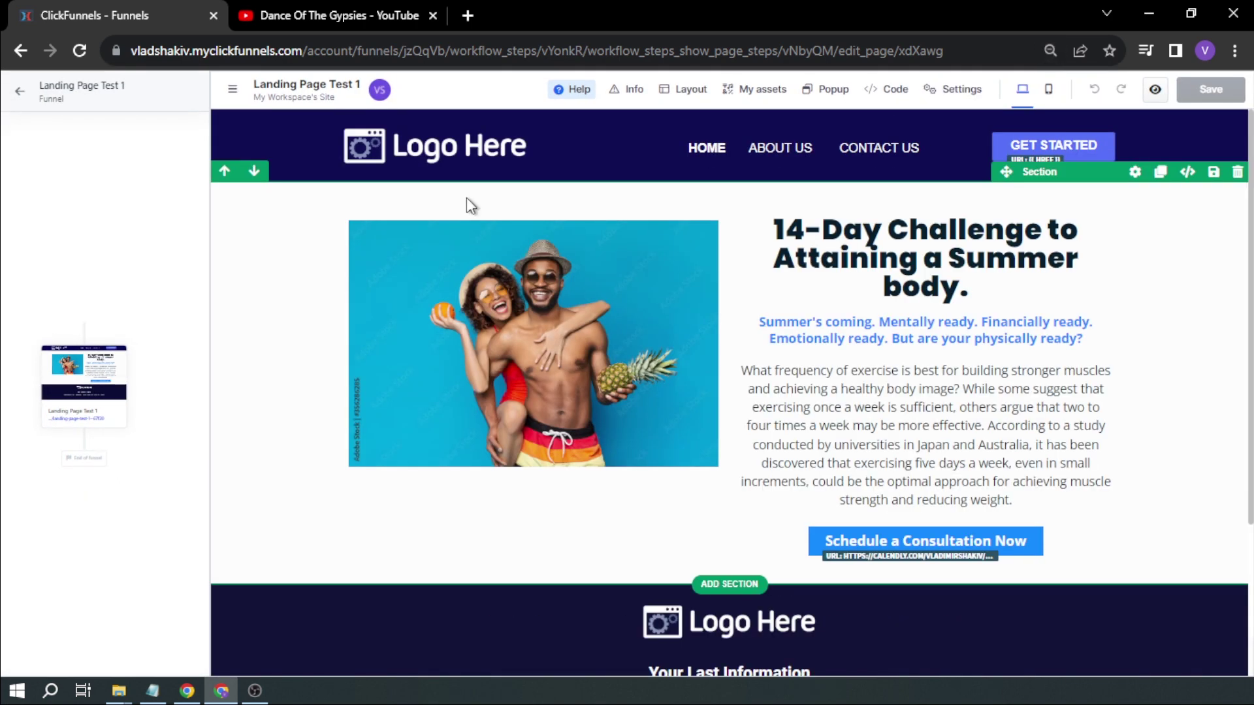
pyautogui.click(243, 275)
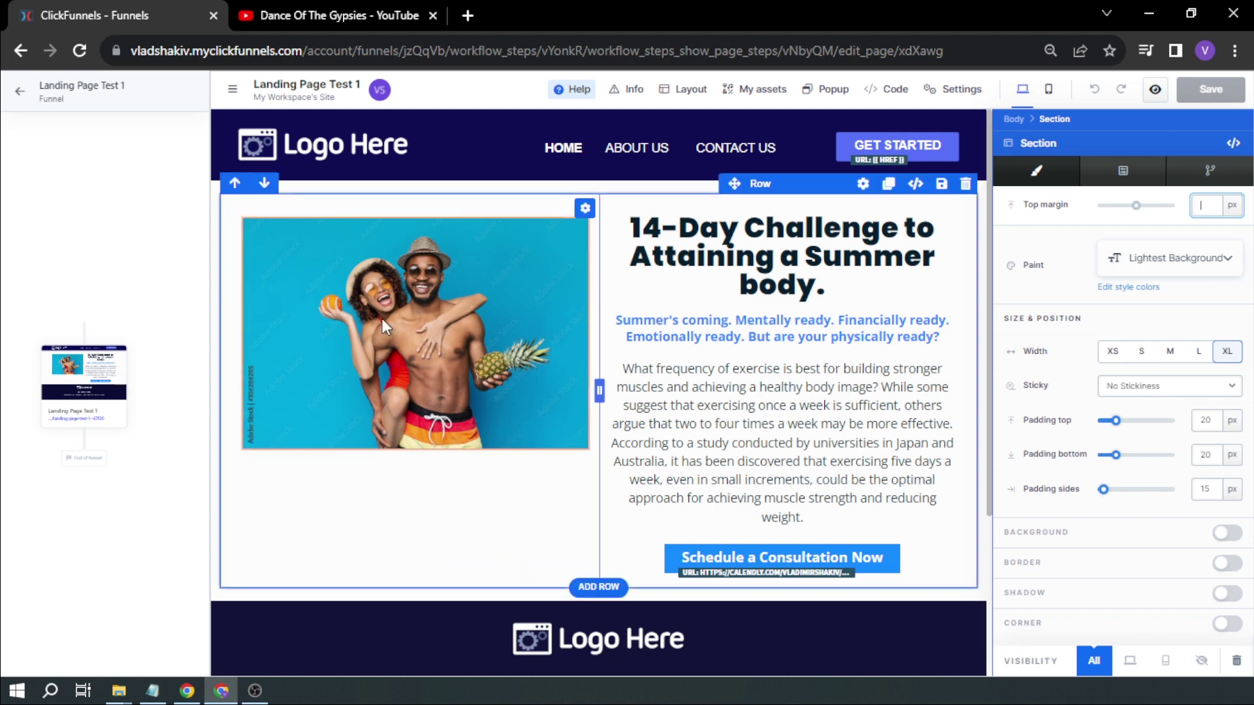
pyautogui.press('Escape')
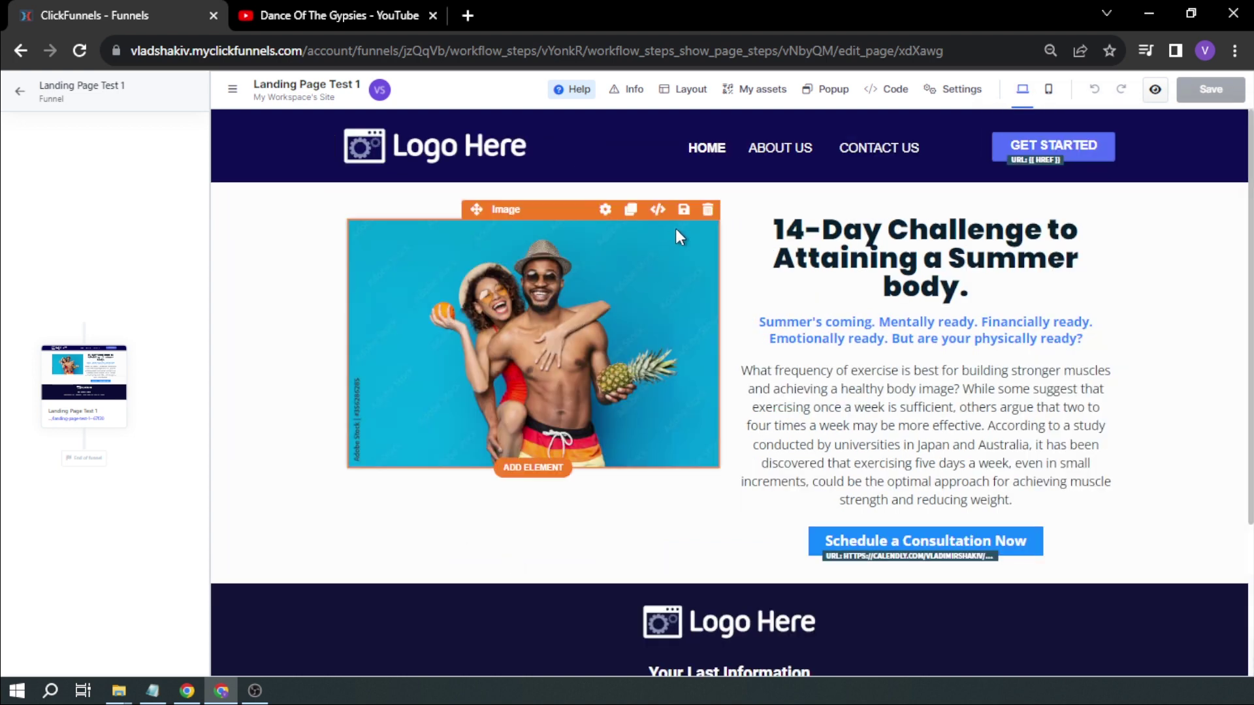
# - Replace the hero image with a new Video element and open its Video URL setting
pyautogui.click(703, 219)
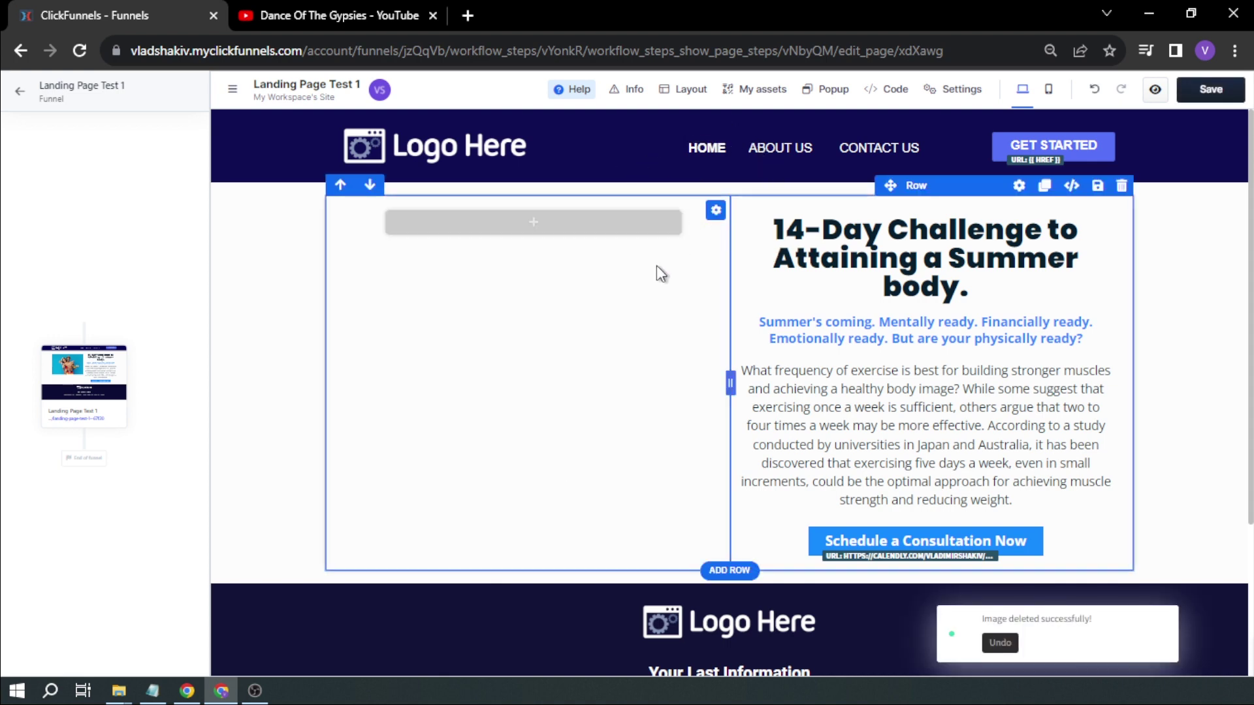
pyautogui.click(566, 230)
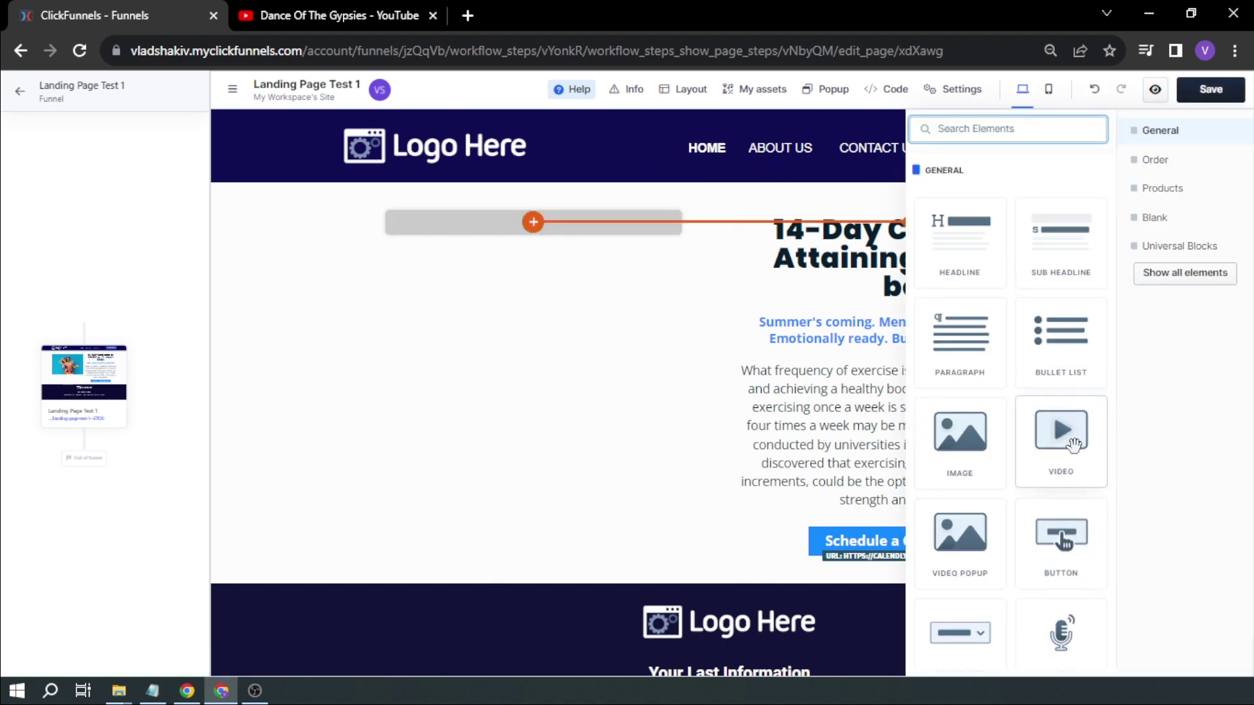
pyautogui.click(1048, 434)
pyautogui.click(516, 320)
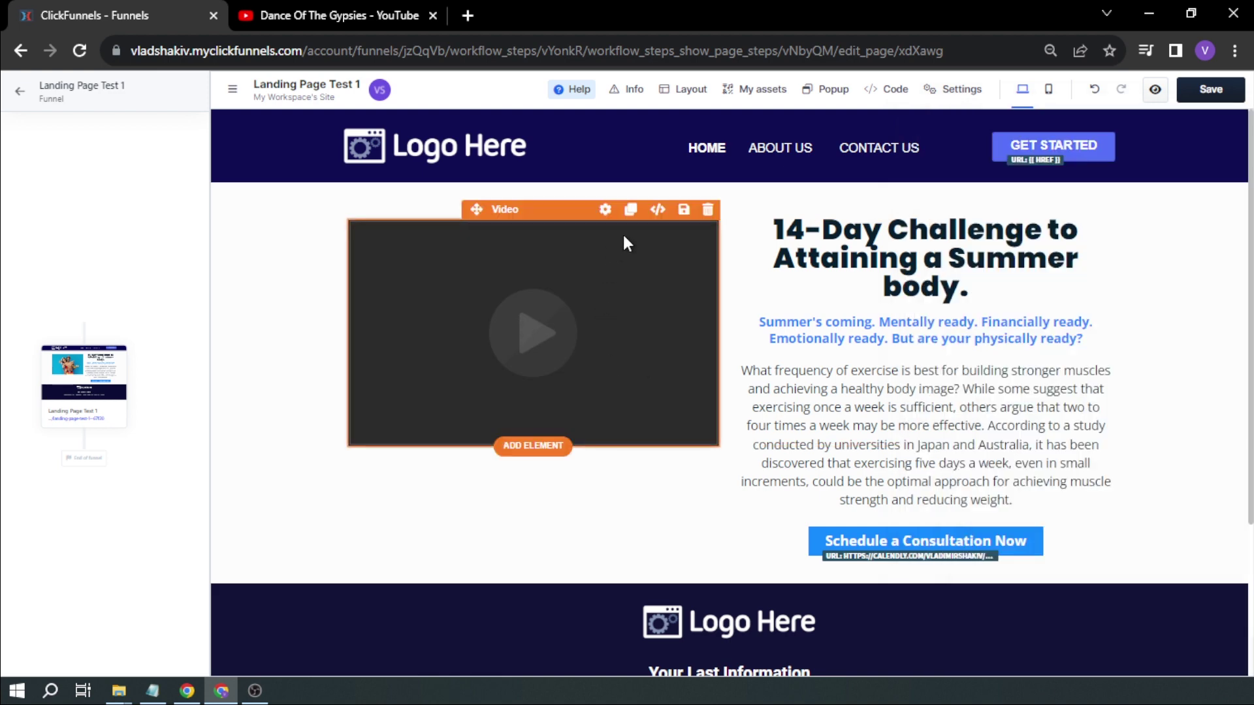
pyautogui.click(553, 331)
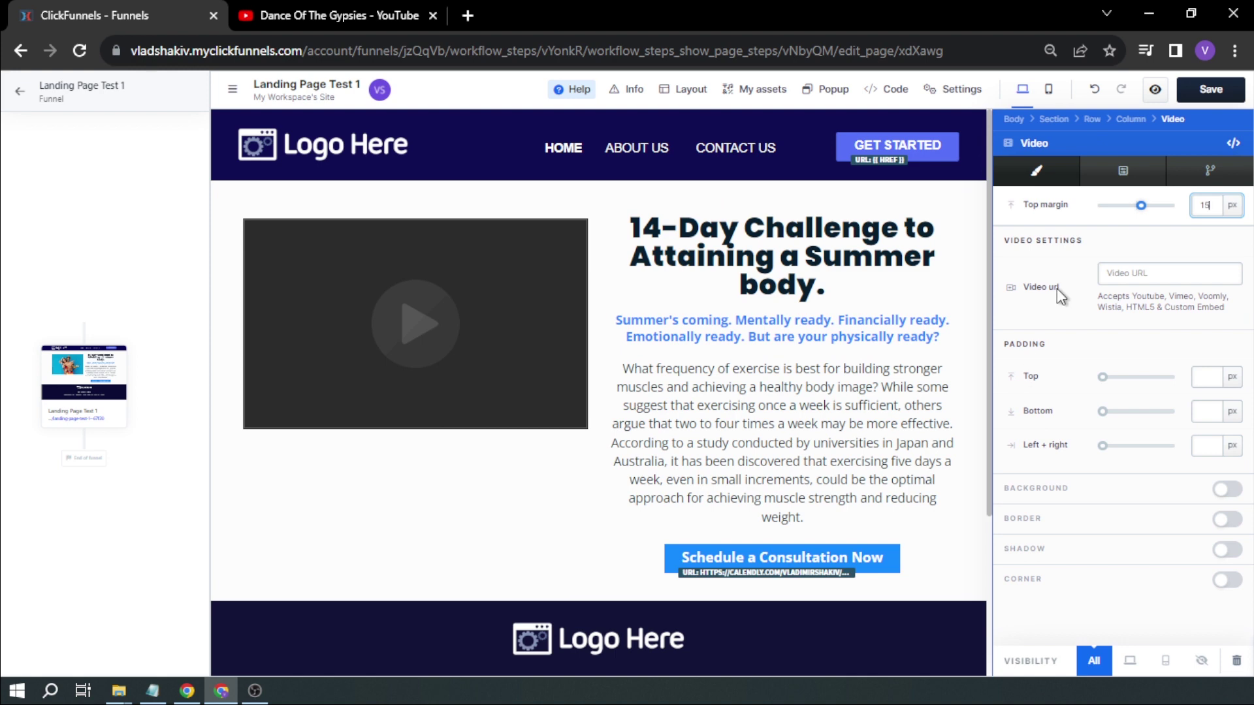
pyautogui.click(1144, 279)
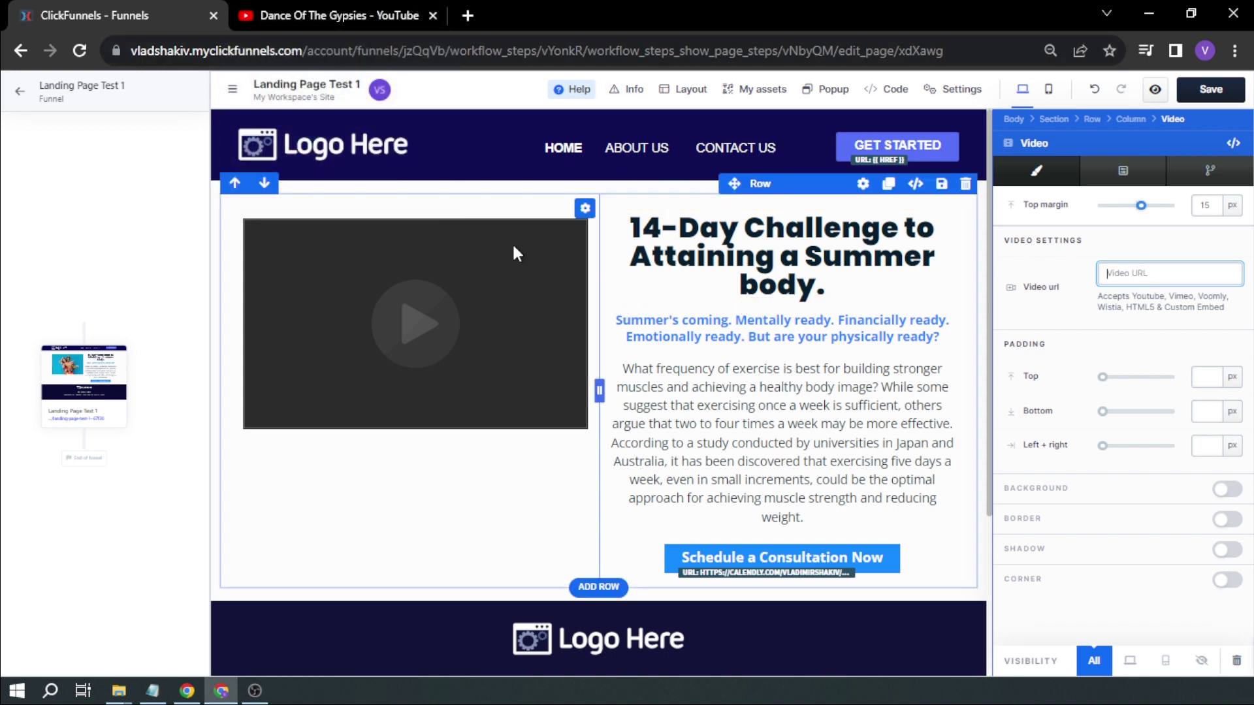
# - On the YouTube tab, try selecting the Dance Of The Gypsies address and expand its description
pyautogui.click(344, 15)
pyautogui.click(345, 53)
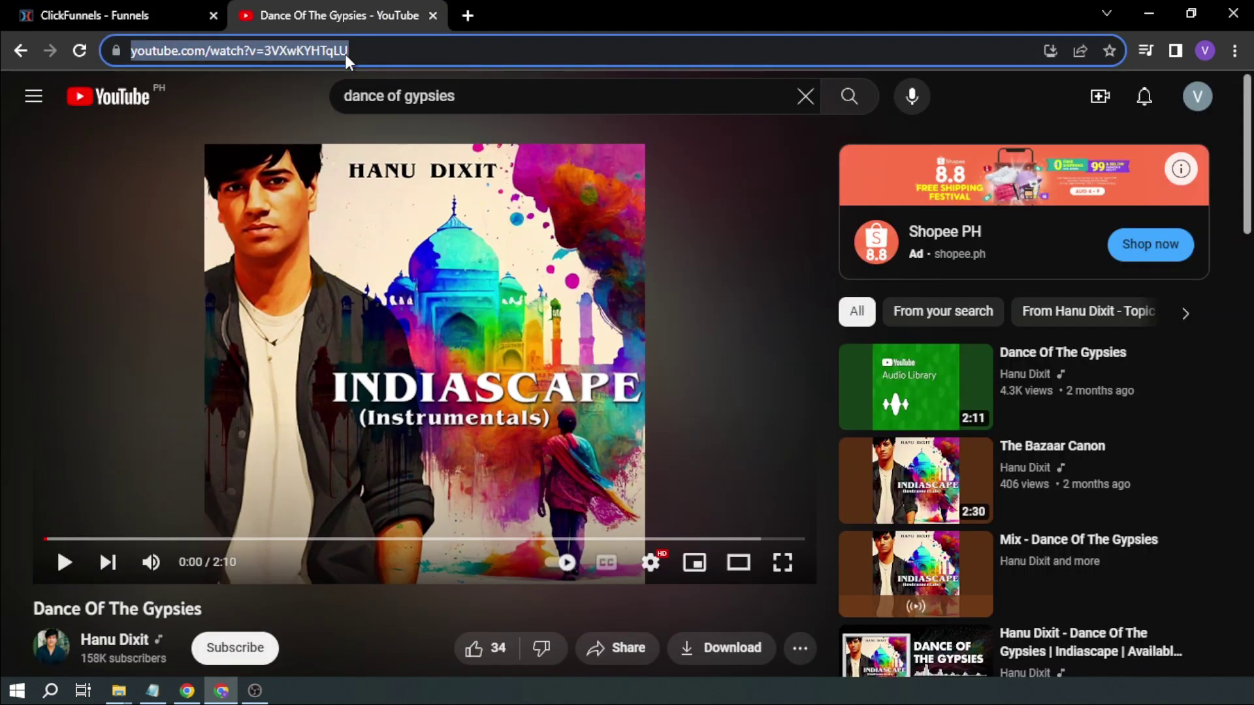
pyautogui.click(370, 51)
pyautogui.tripleClick(398, 51)
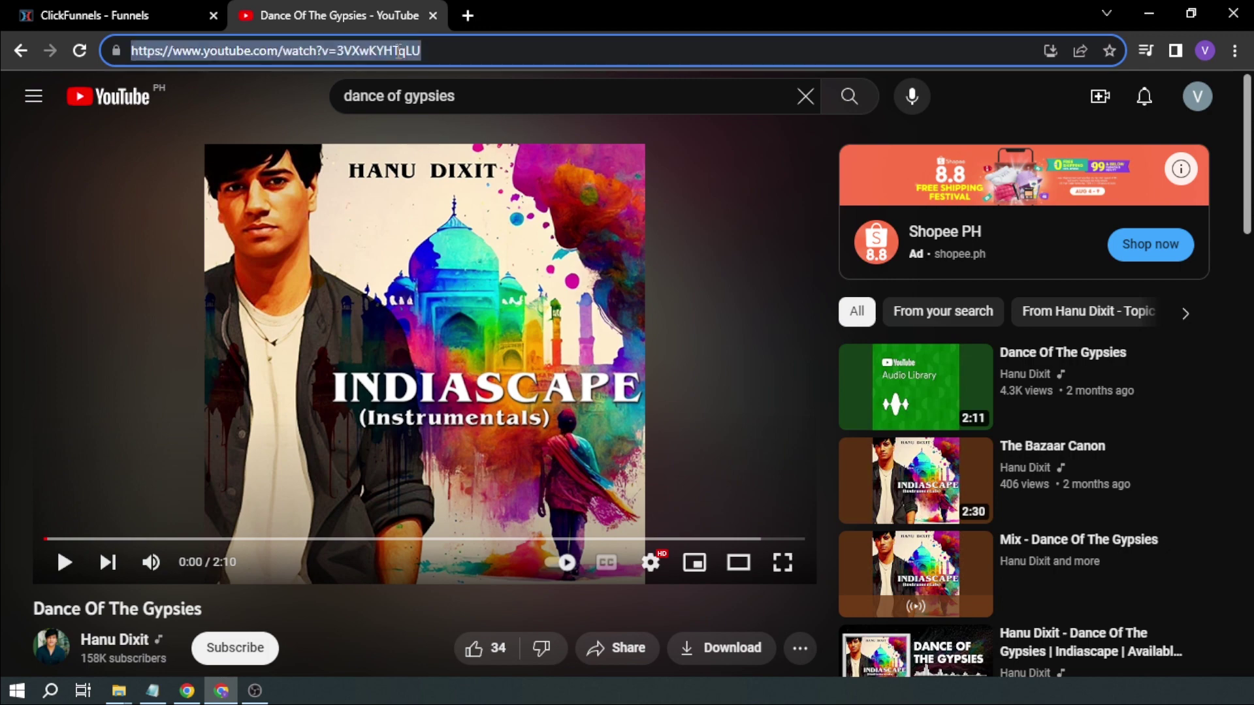
pyautogui.click(398, 50)
pyautogui.tripleClick(398, 51)
pyautogui.click(5, 320)
pyautogui.scroll(-10, 44, 311)
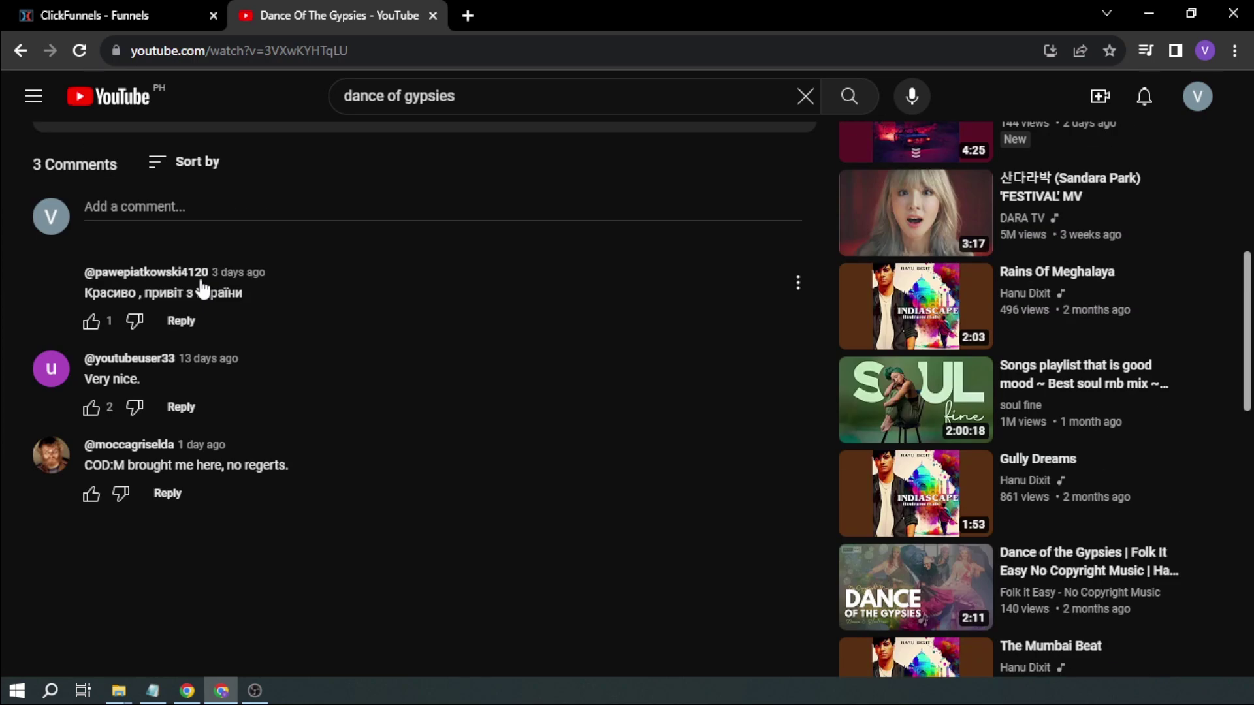
pyautogui.scroll(3, 202, 287)
pyautogui.click(219, 287)
pyautogui.scroll(10, 219, 288)
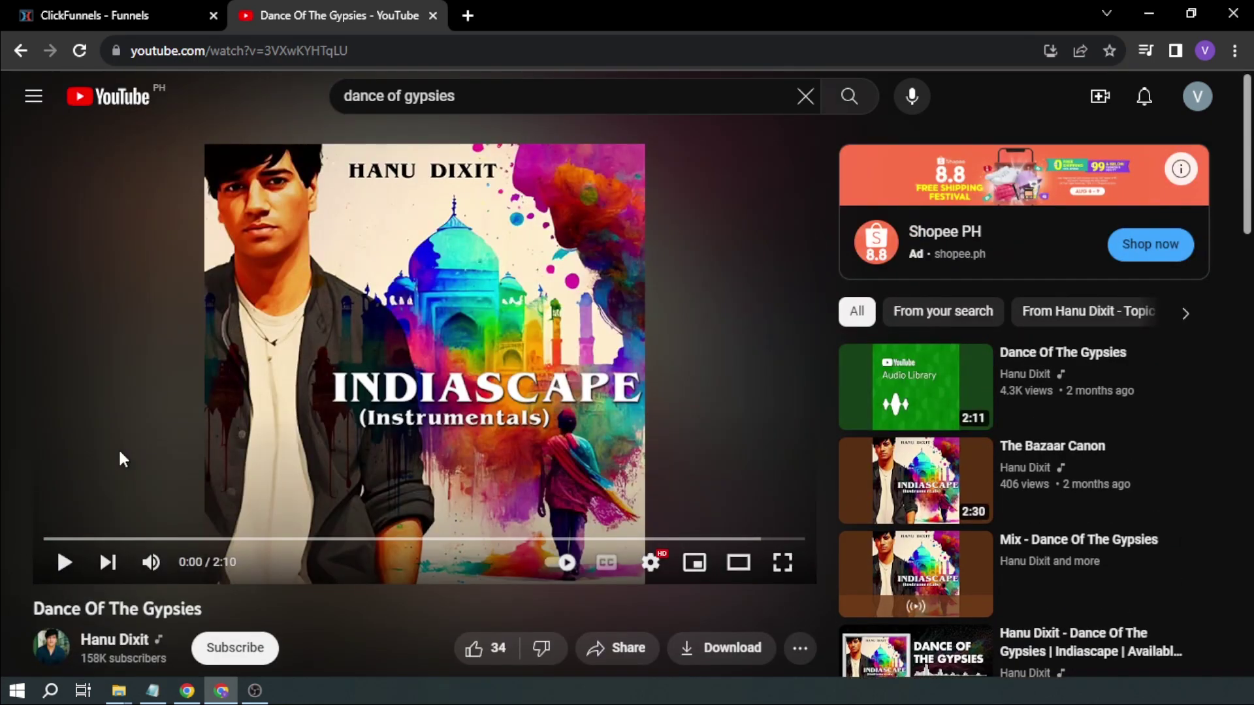
# - Copy the video URL from the player's context menu and return to the ClickFunnels editor
pyautogui.rightClick(119, 448)
pyautogui.rightClick(316, 304)
pyautogui.rightClick(340, 222)
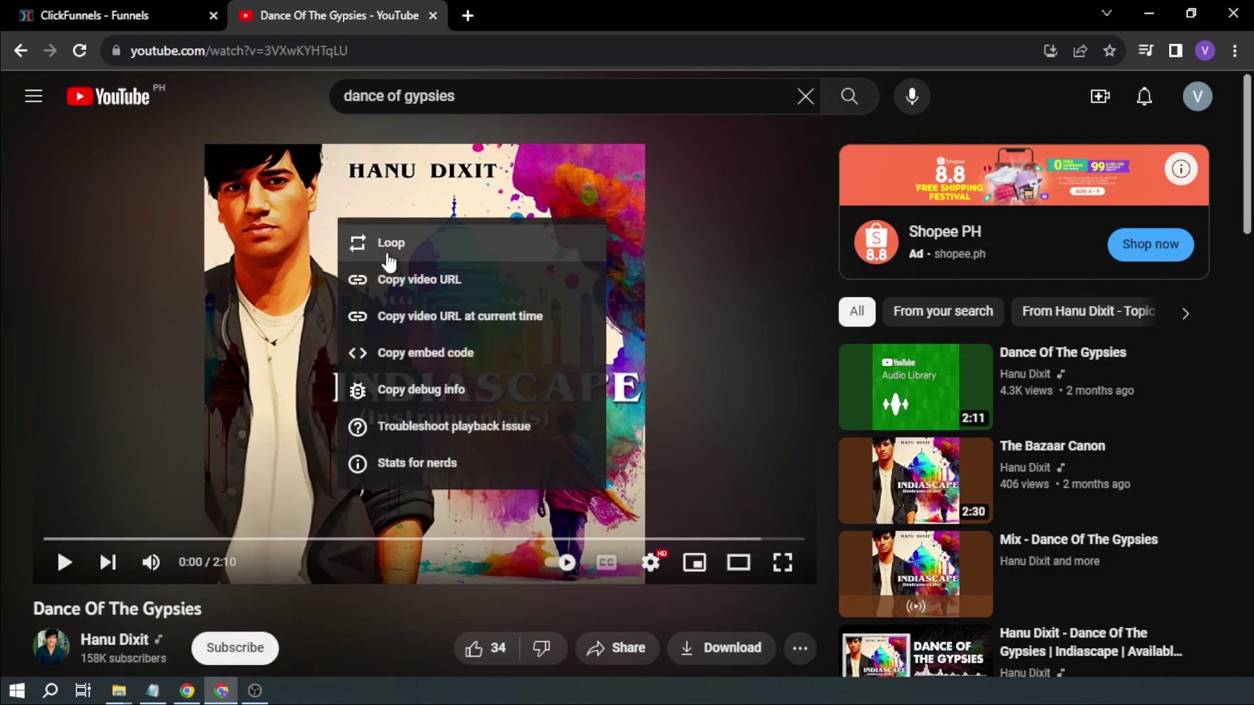
pyautogui.click(379, 279)
pyautogui.hotkey('ctrl', 'shift', 'Tab')
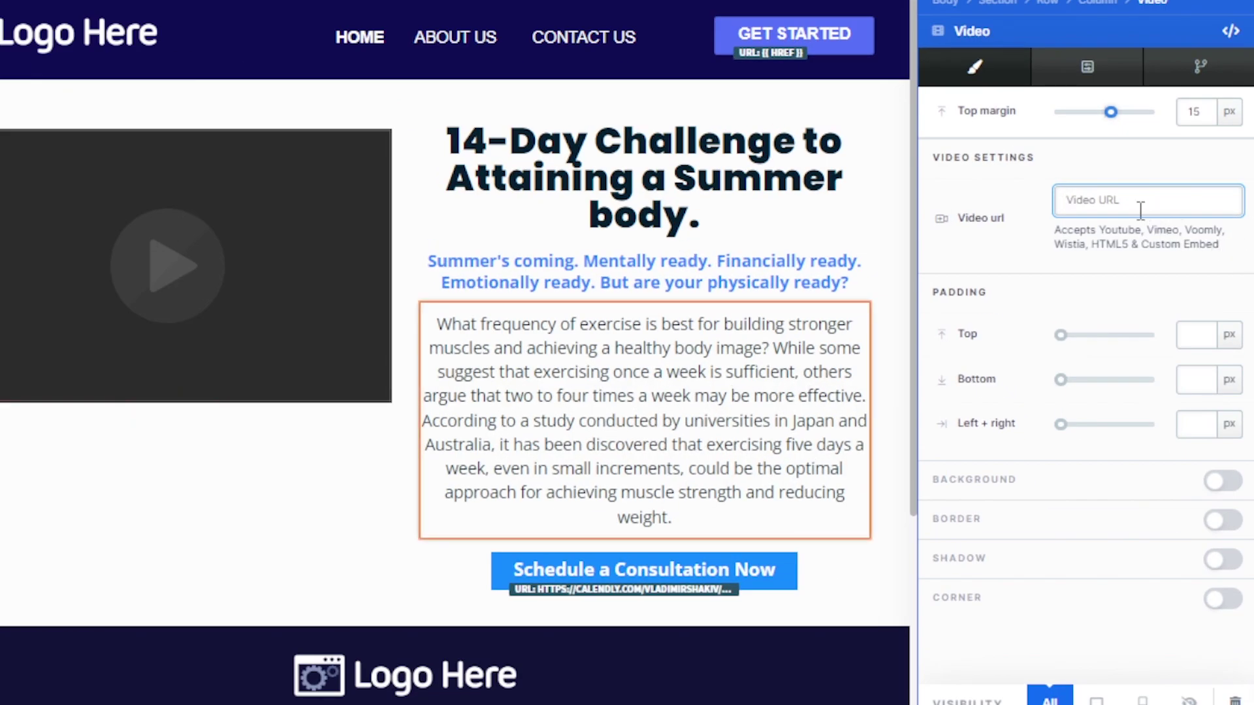
# - Paste the copied YouTube link into the video element's Video URL field
pyautogui.click(1094, 202)
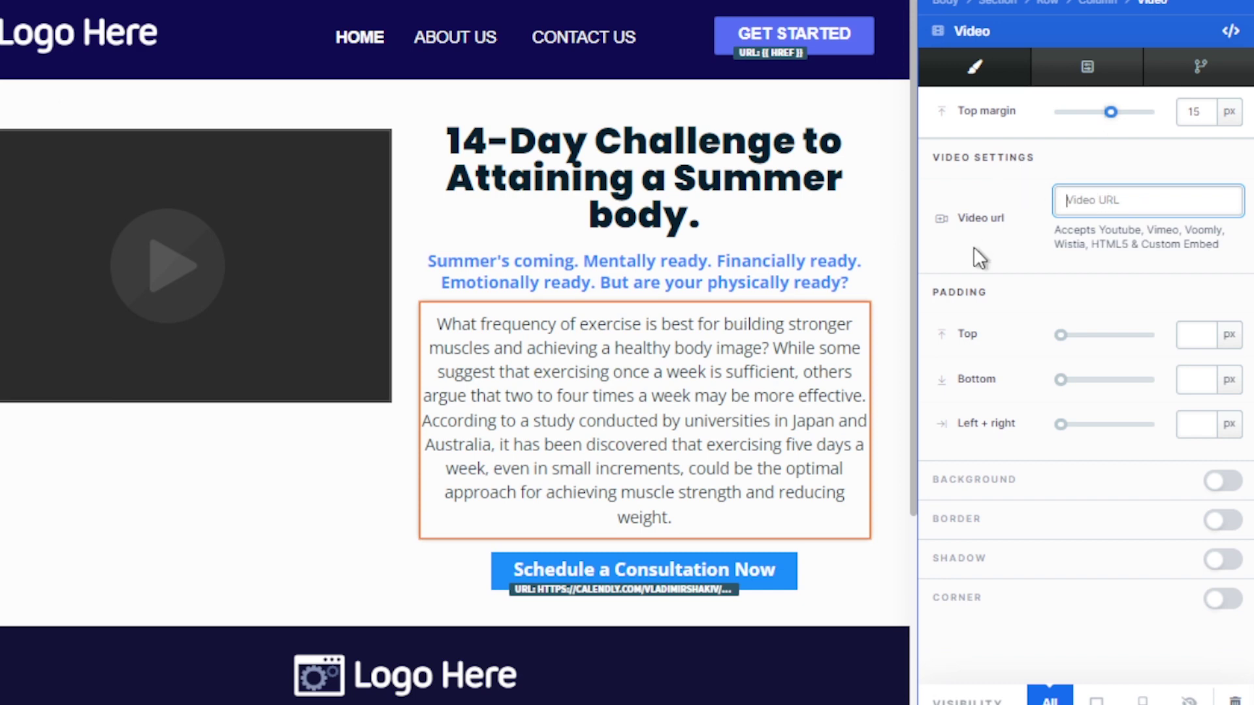
pyautogui.click(1113, 204)
pyautogui.hotkey('ctrl', 'v')
pyautogui.click(1107, 207)
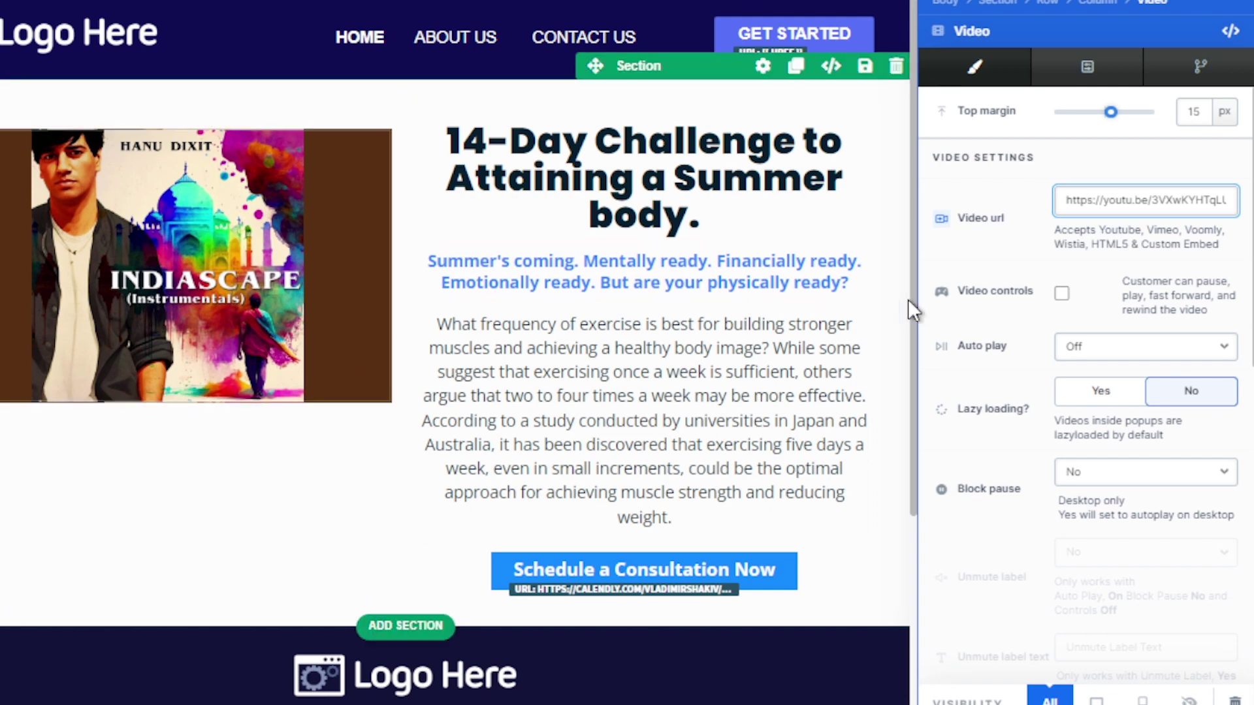
# - Set the video's Auto play to On and scroll down to the Padding settings
pyautogui.click(1062, 293)
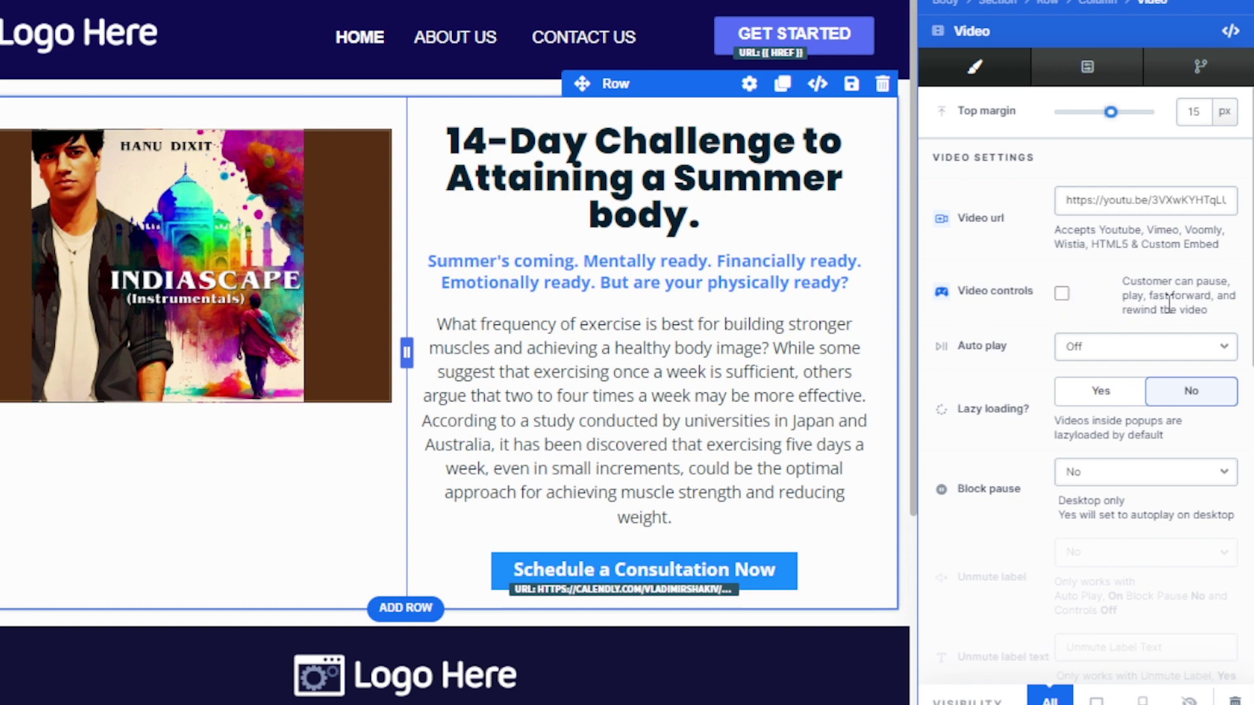
pyautogui.click(1083, 349)
pyautogui.click(1080, 340)
pyautogui.click(1096, 354)
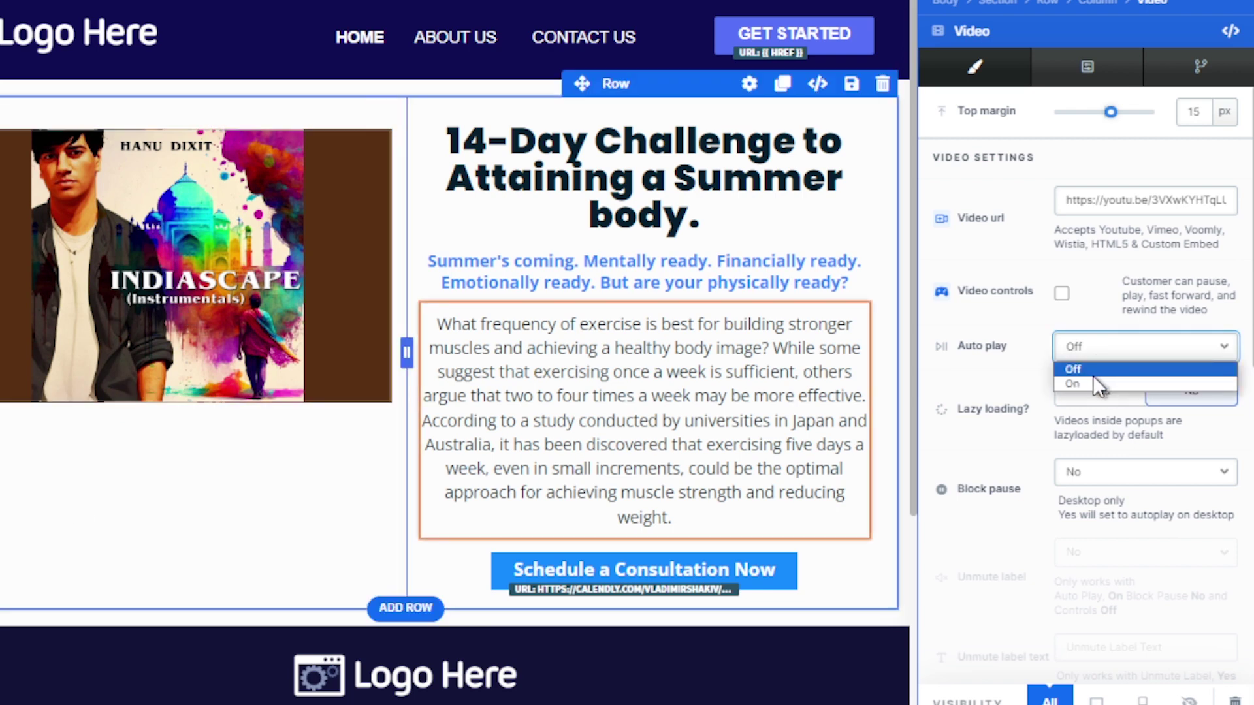
pyautogui.click(1096, 384)
pyautogui.scroll(-3, 981, 352)
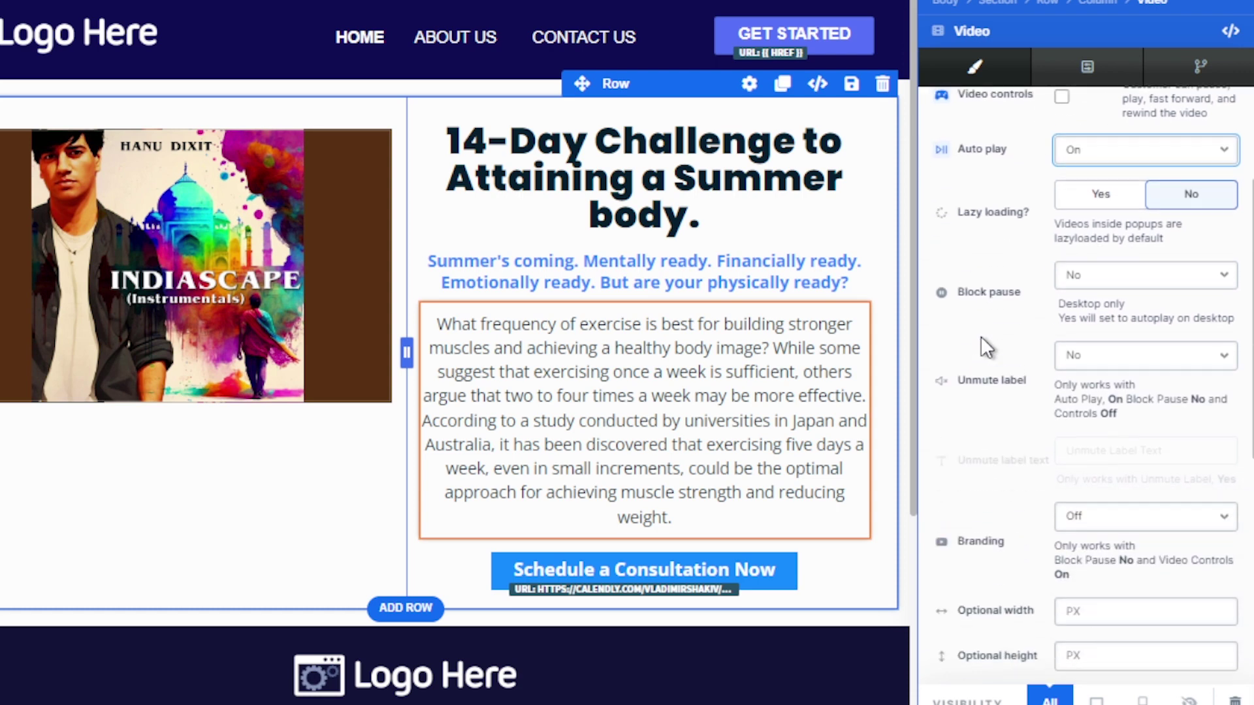
pyautogui.scroll(-2, 1001, 392)
pyautogui.scroll(-2, 1004, 250)
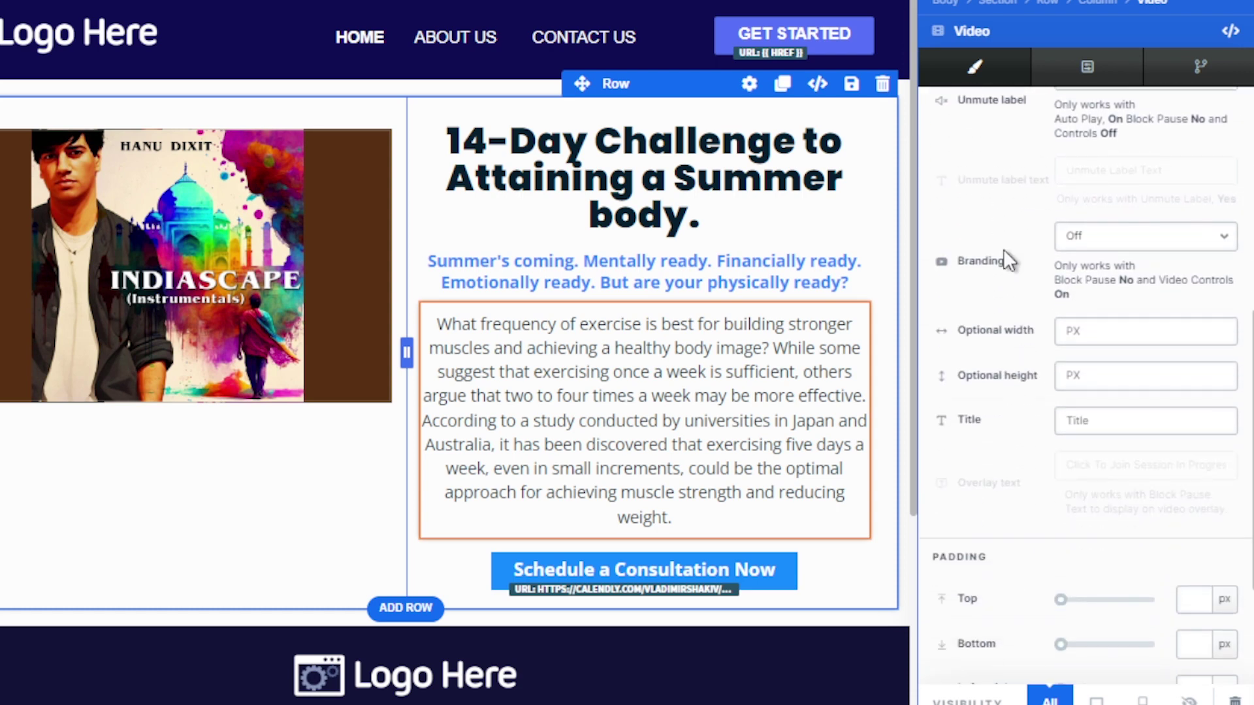
pyautogui.scroll(-3, 1008, 316)
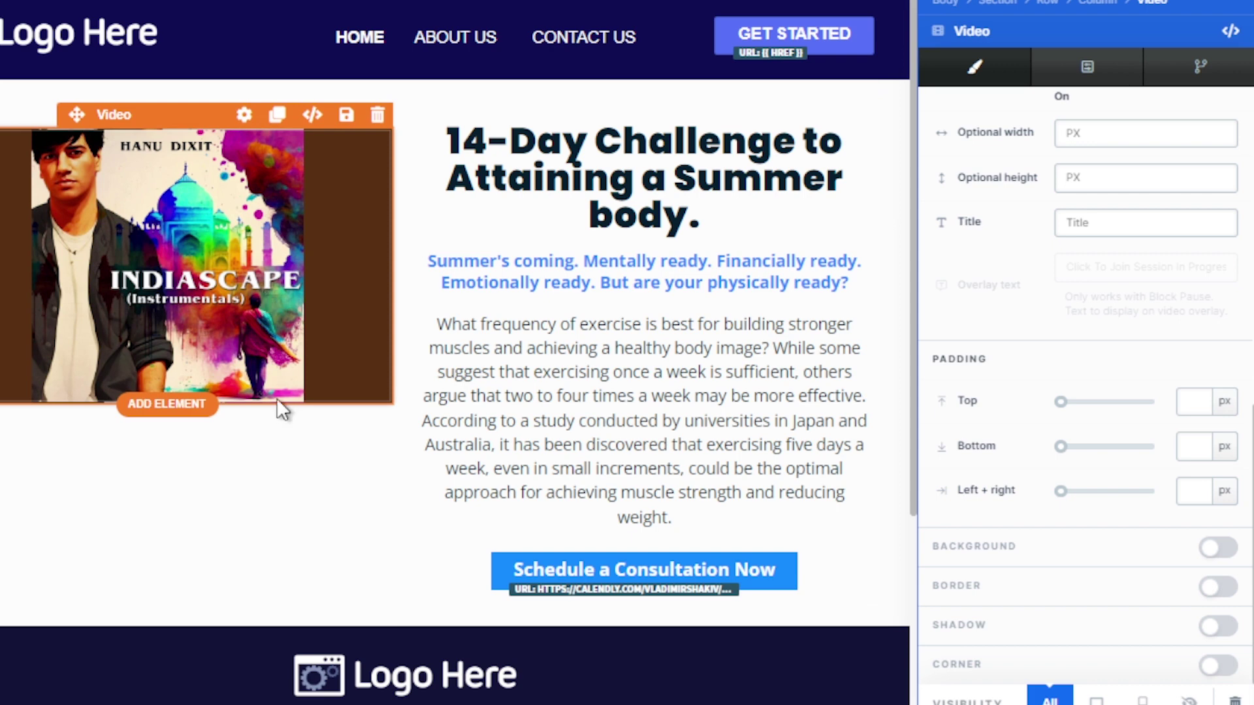
# - Give the video block 65 px top padding and 75 px bottom padding
pyautogui.moveTo(1066, 401); pyautogui.dragTo(1118, 410)
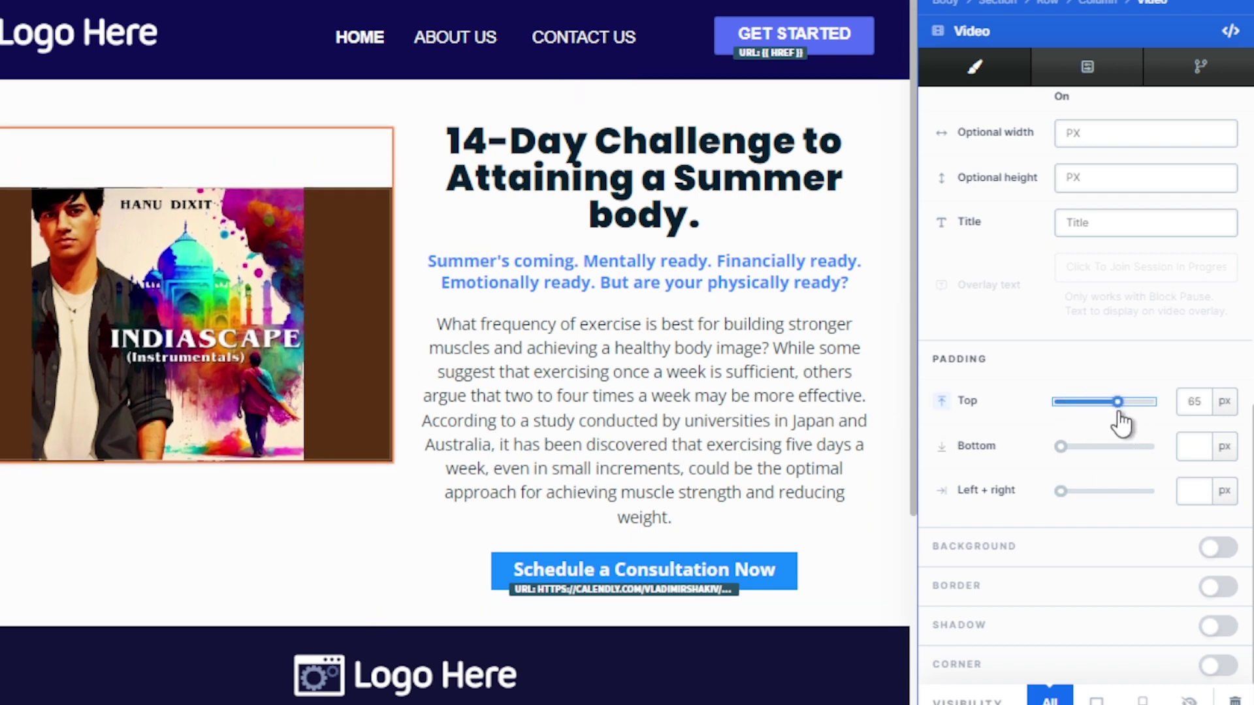
pyautogui.moveTo(1061, 450); pyautogui.dragTo(1130, 457)
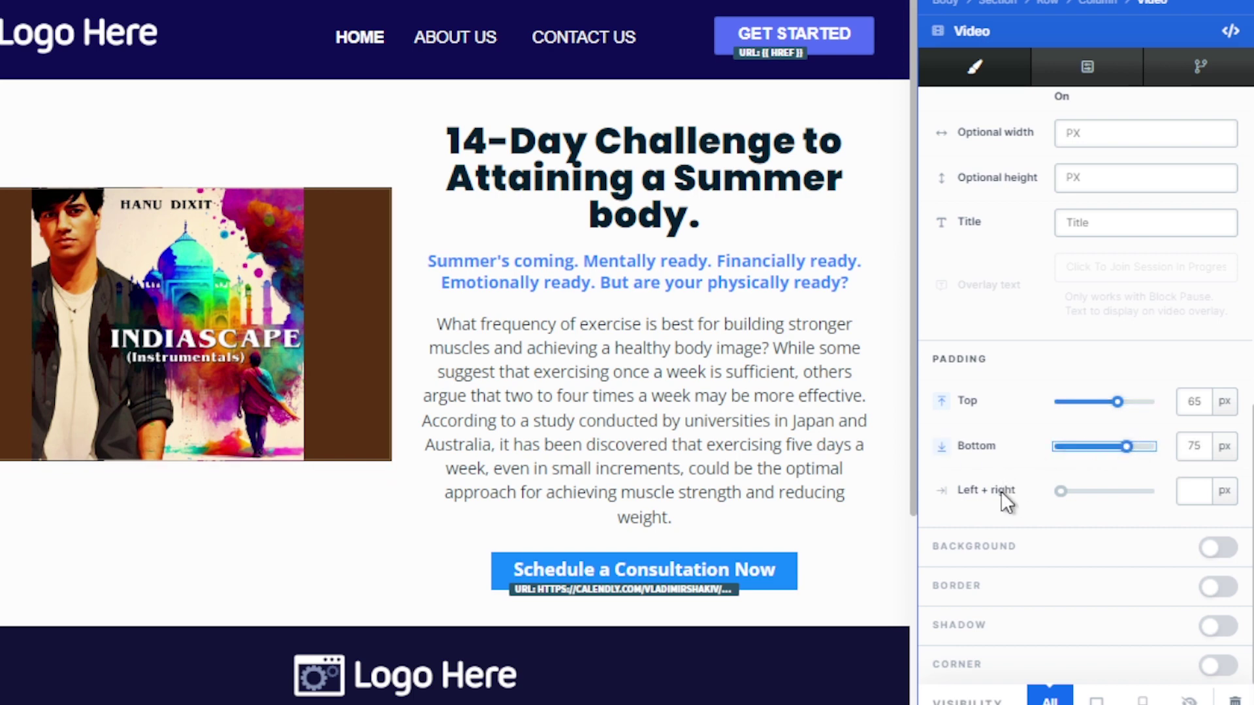
pyautogui.click(1219, 625)
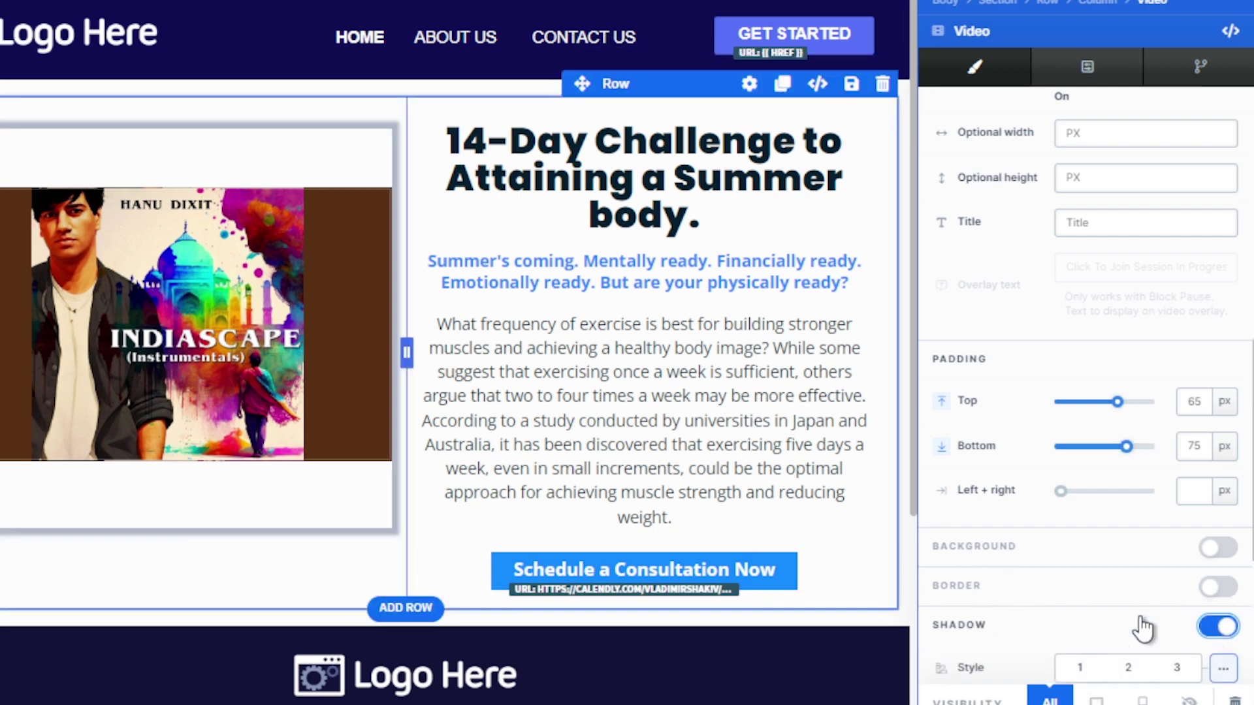
pyautogui.scroll(-3, 1209, 644)
pyautogui.click(1221, 508)
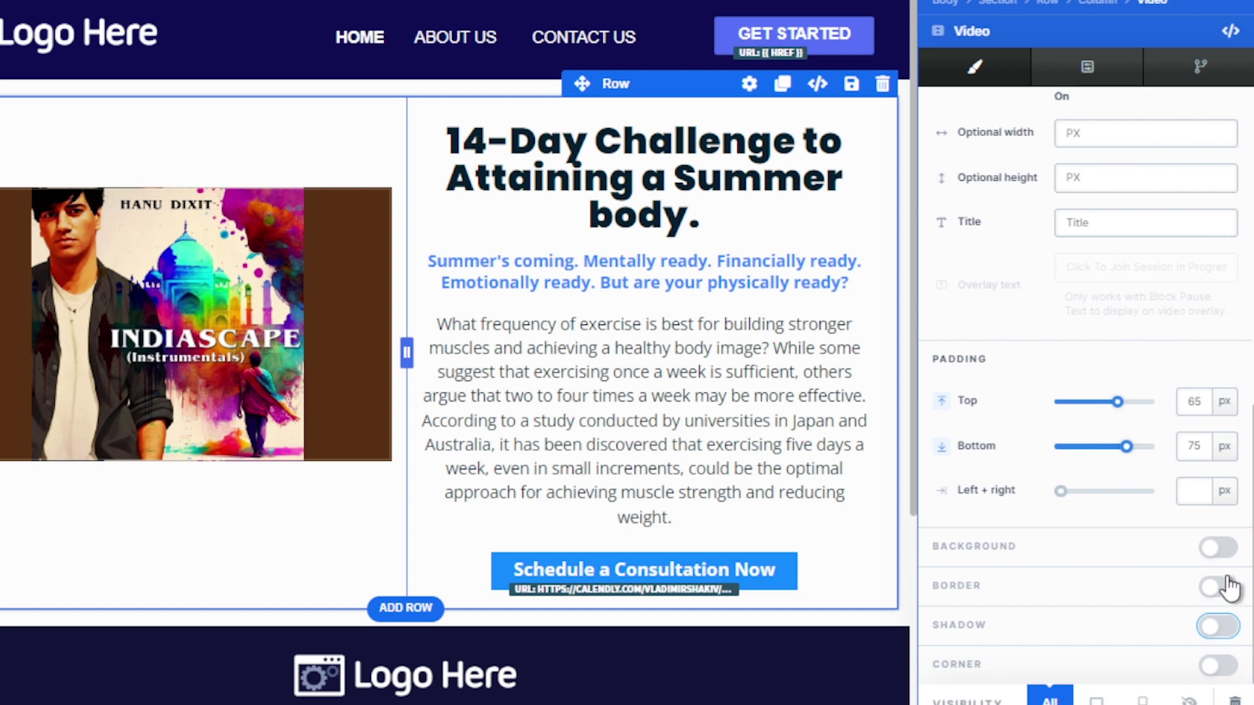
# - Leave Border and Background off and give the video frame a drop shadow
pyautogui.click(1219, 588)
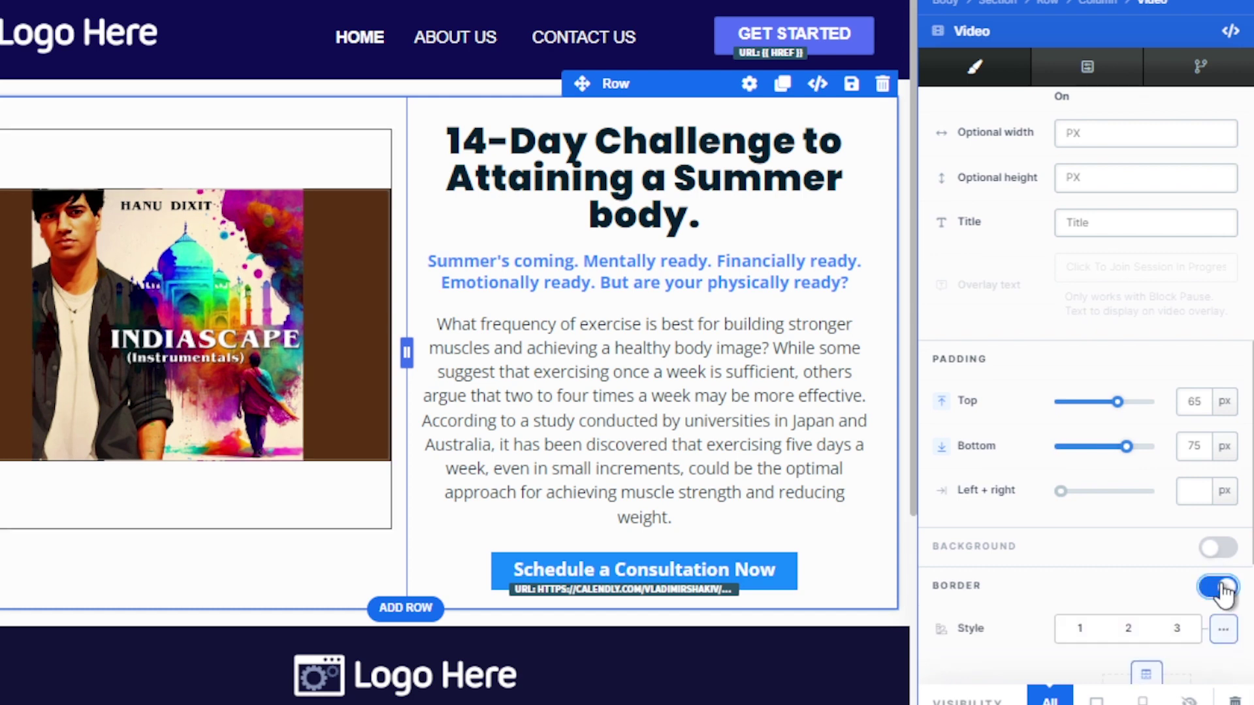
pyautogui.click(1220, 589)
pyautogui.click(1221, 547)
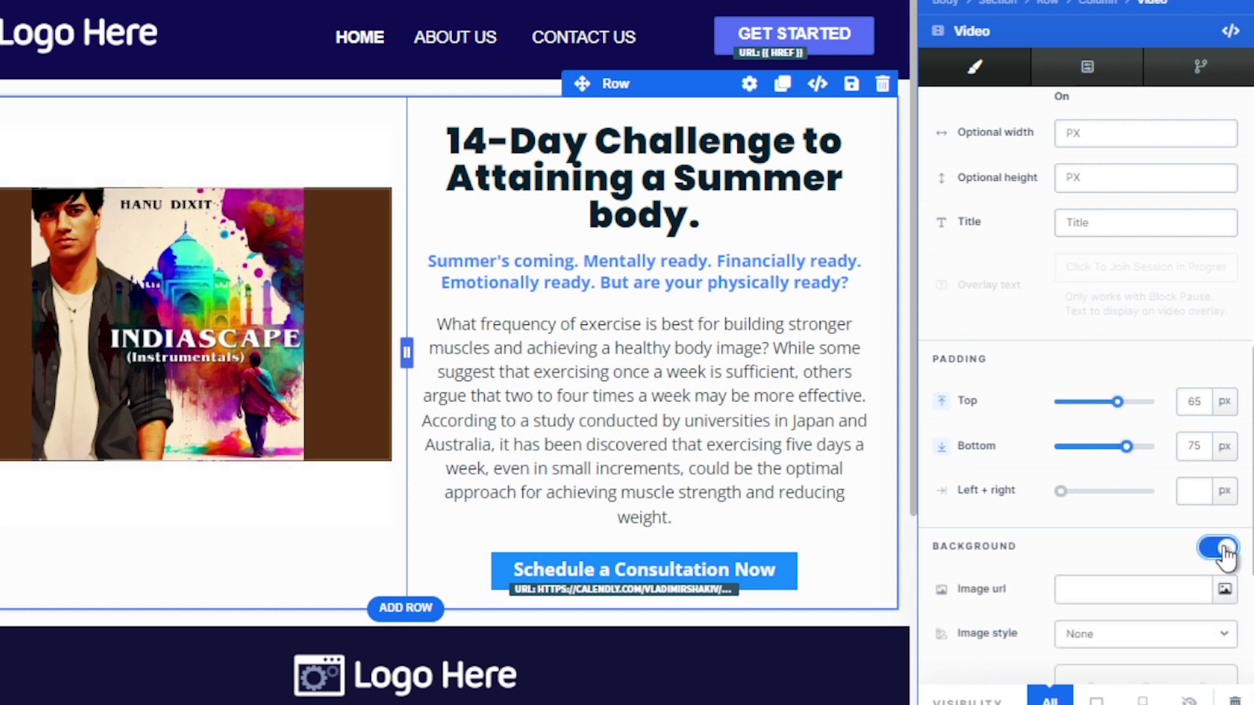
pyautogui.click(1220, 550)
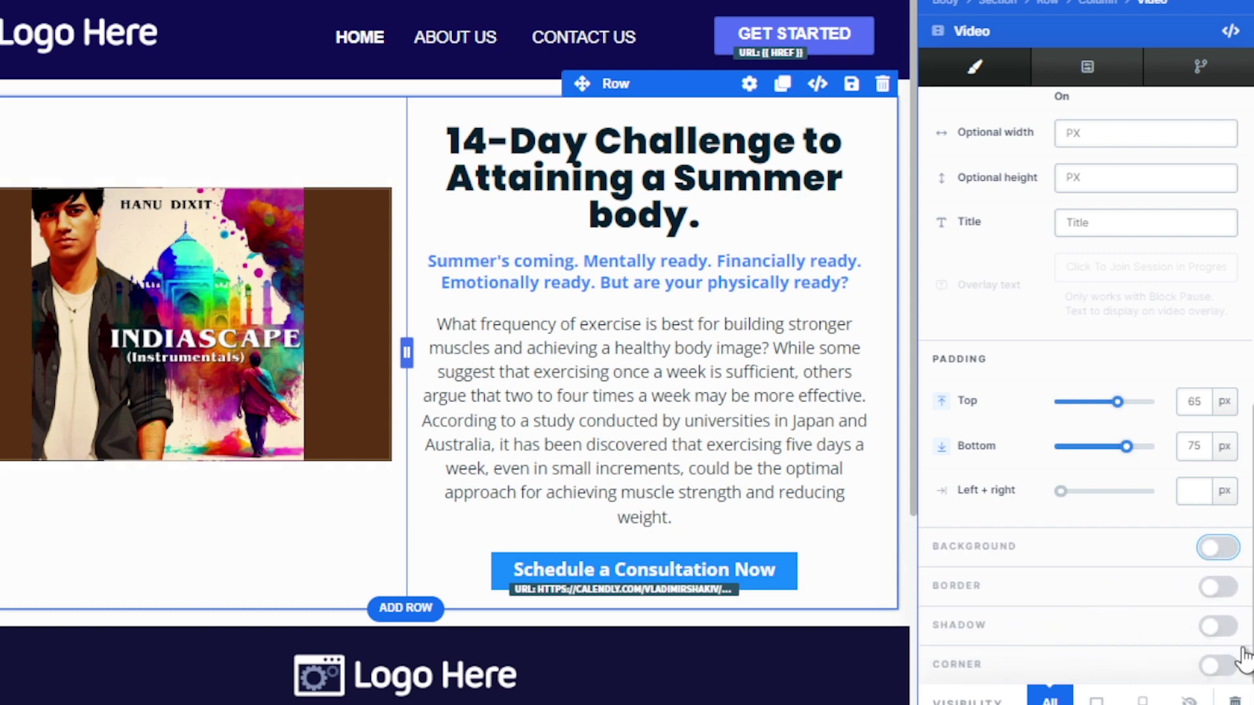
pyautogui.click(1219, 627)
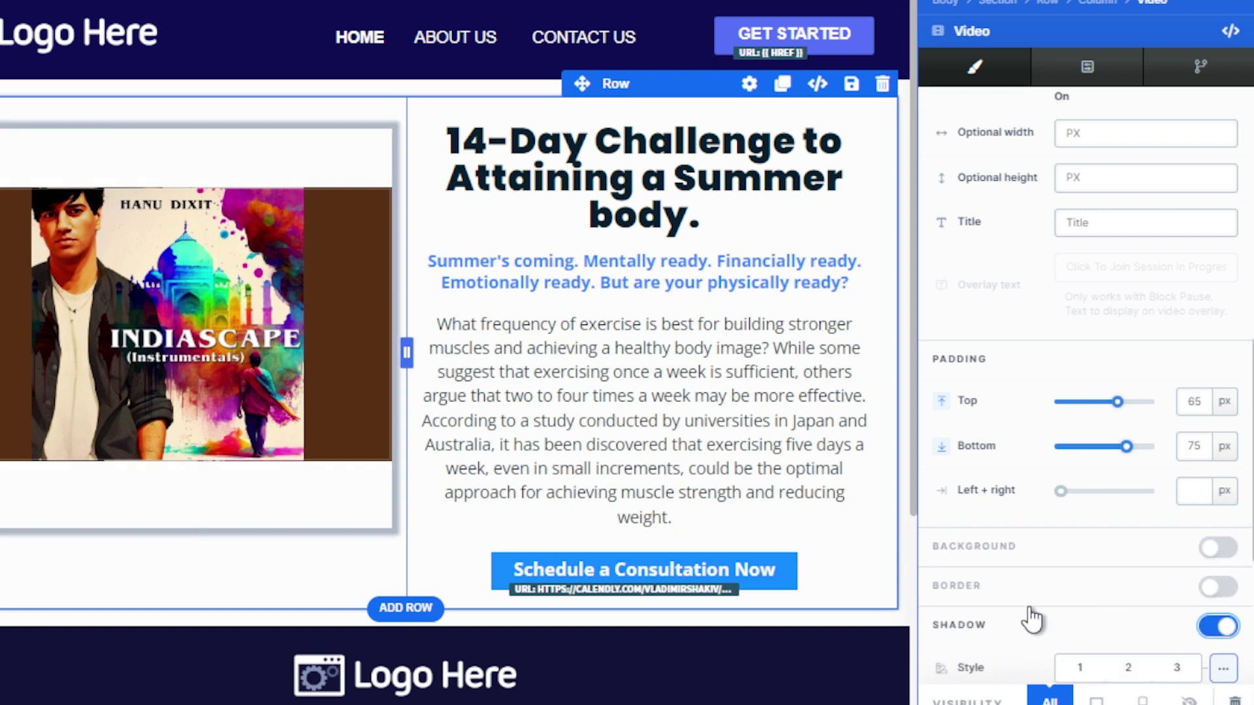
pyautogui.scroll(-5, 1032, 619)
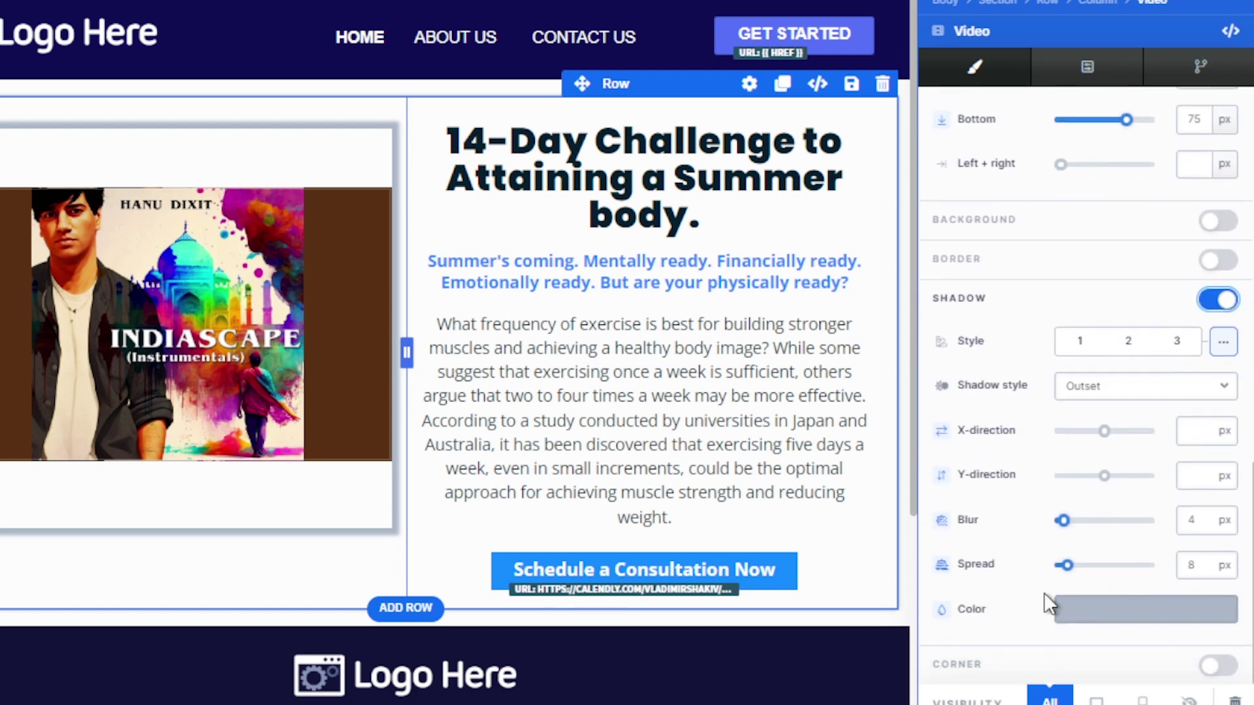
pyautogui.scroll(10, 1008, 386)
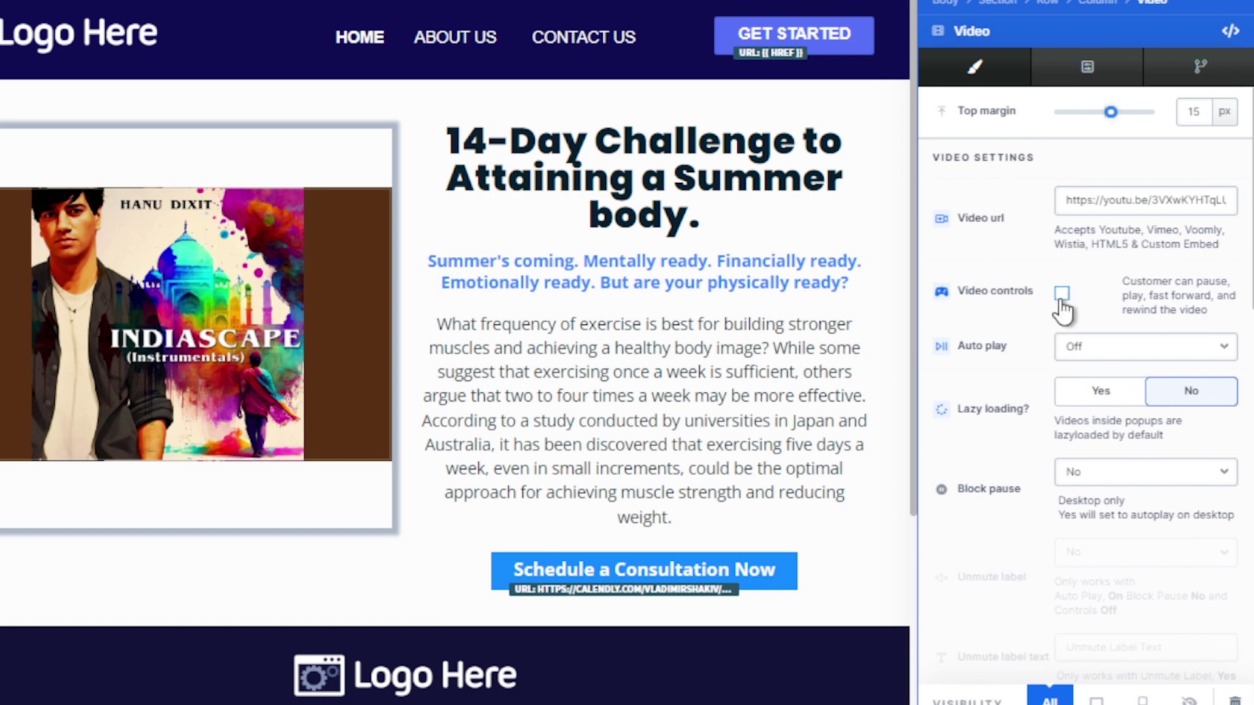
# - Enable the Video controls checkbox, save the page, and open its preview in a new tab
pyautogui.click(1061, 299)
pyautogui.moveTo(1214, 310); pyautogui.dragTo(1106, 278)
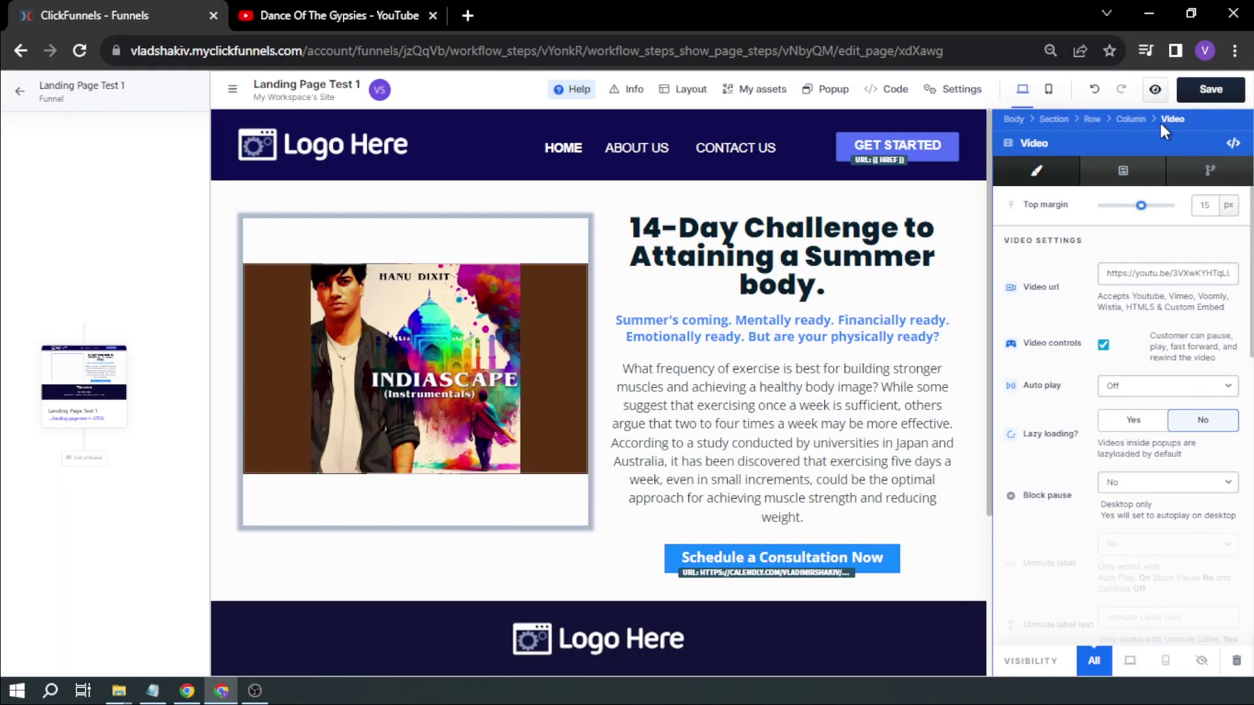
pyautogui.click(1219, 98)
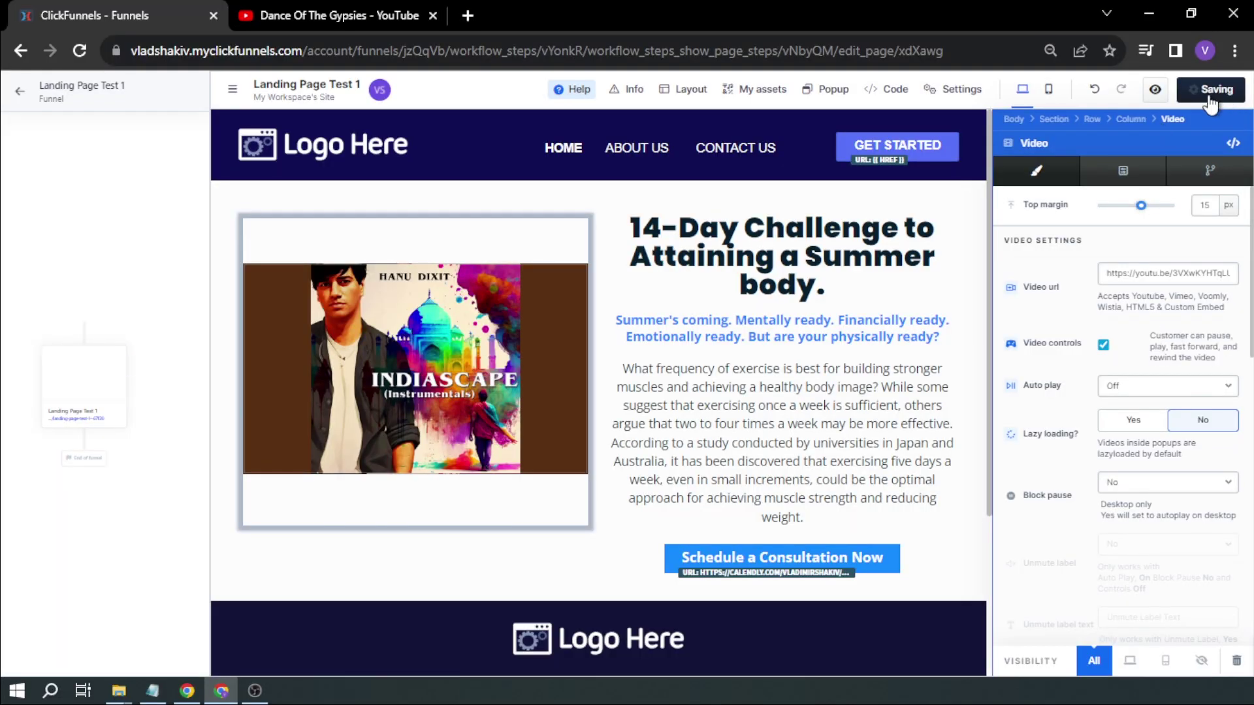
pyautogui.click(1155, 89)
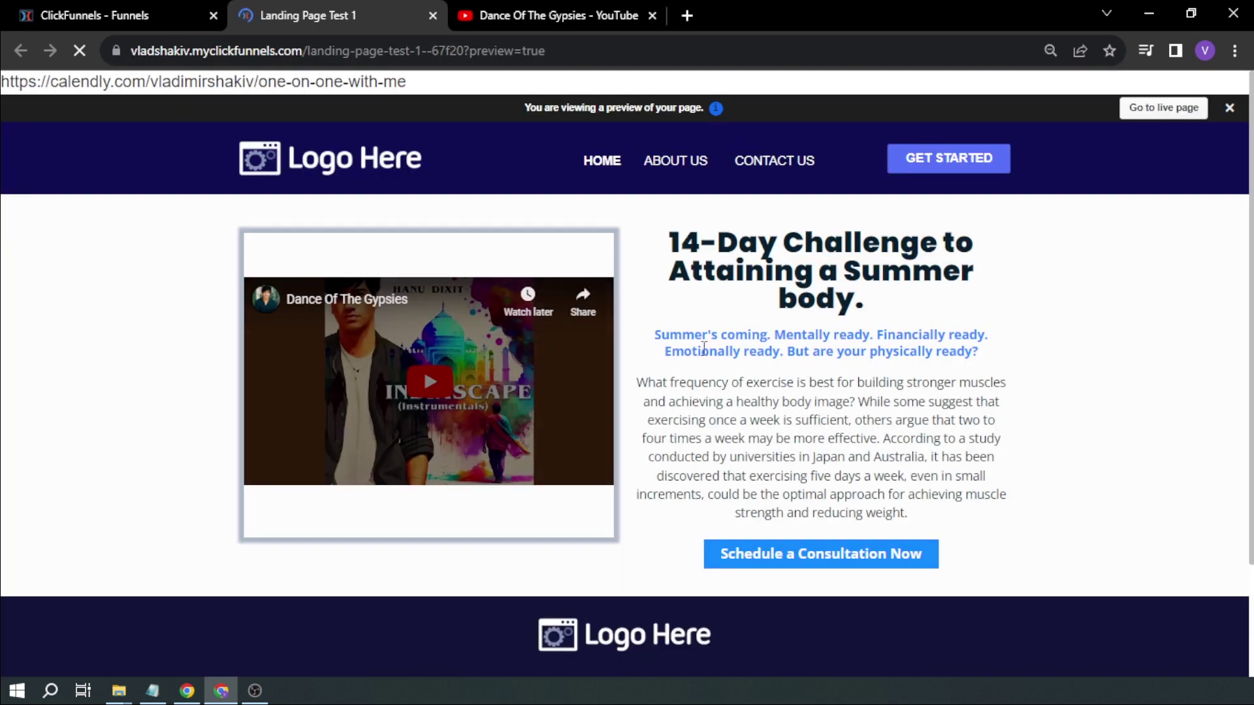
# - Play the embedded Dance Of The Gypsies video briefly, pause it, and close the More videos strip
pyautogui.click(430, 386)
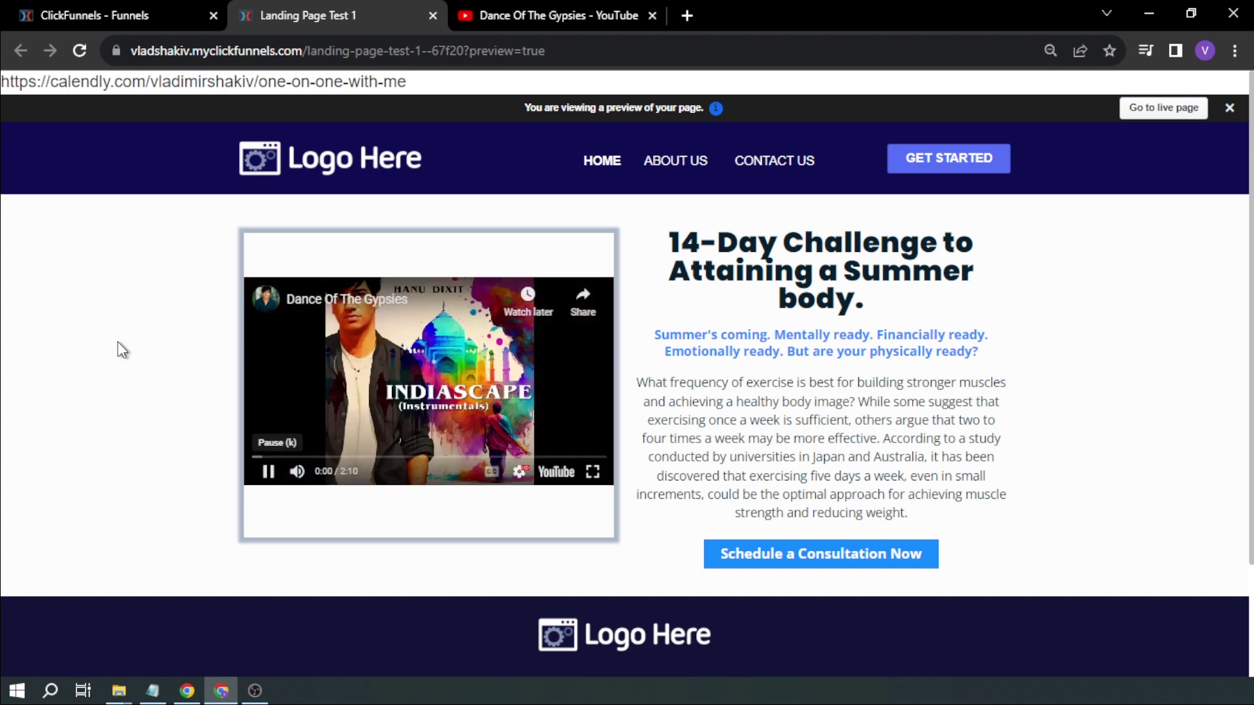
pyautogui.scroll(-2, 118, 342)
pyautogui.scroll(2, 118, 342)
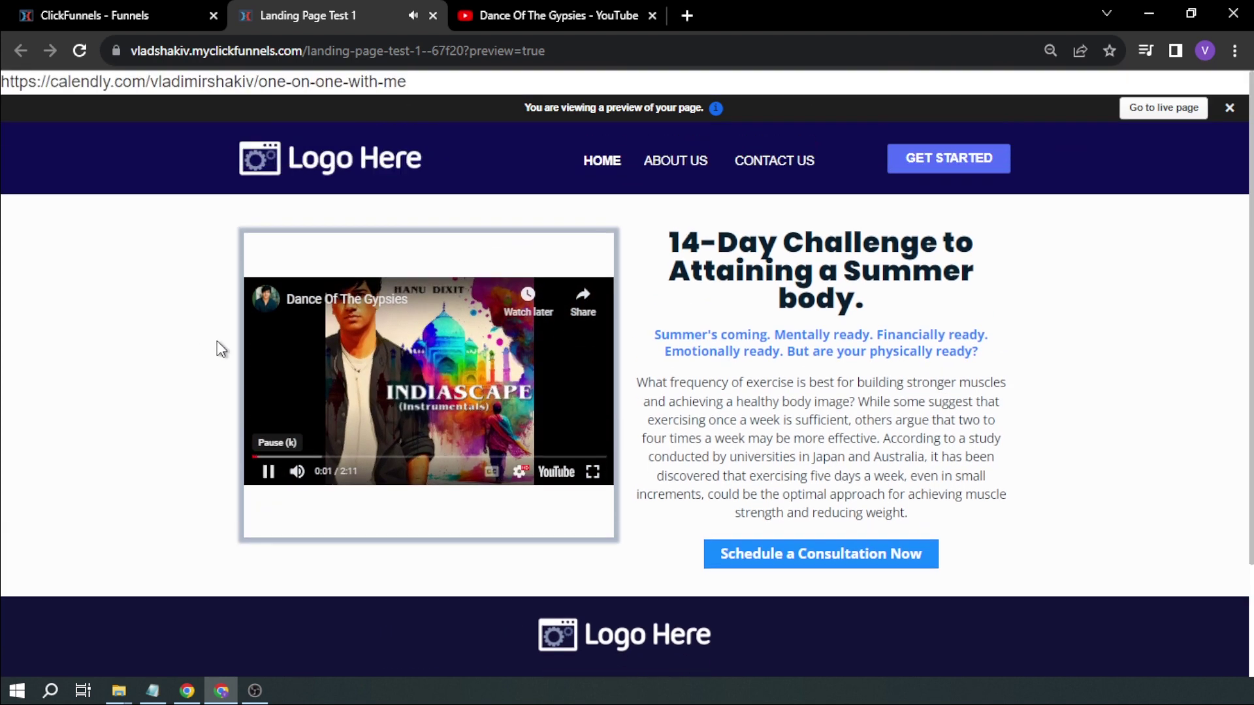
pyautogui.click(467, 371)
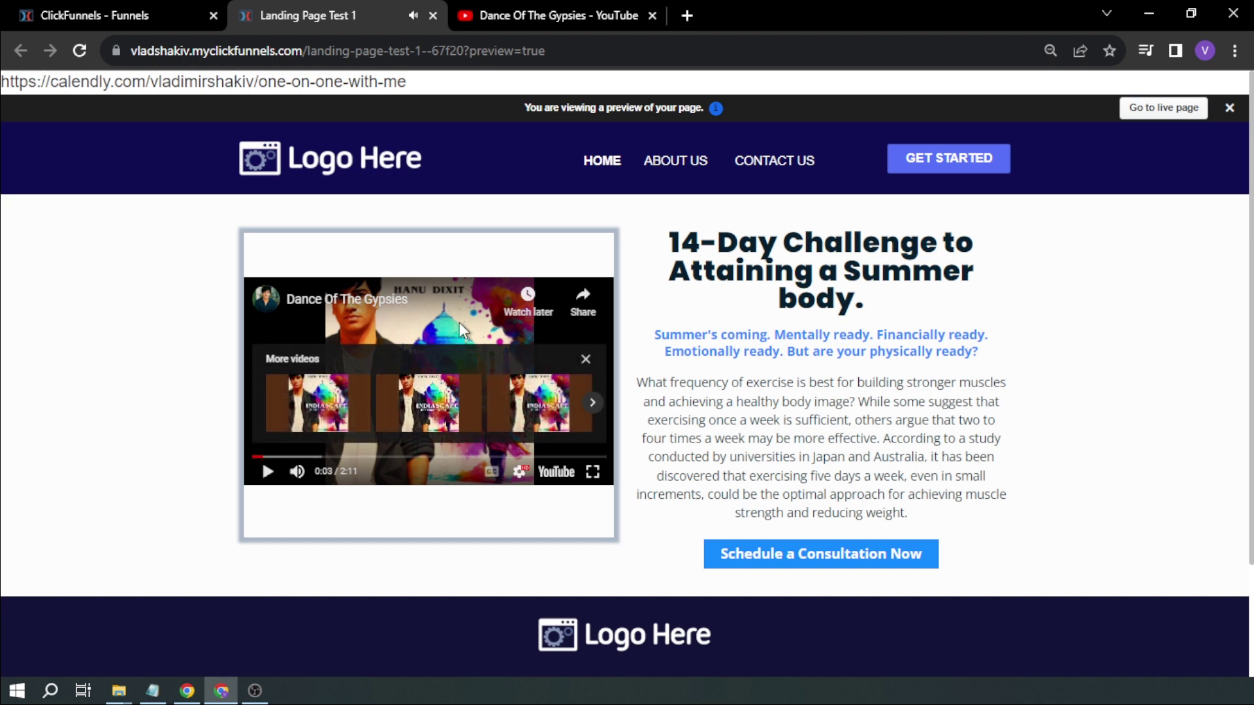
pyautogui.click(586, 360)
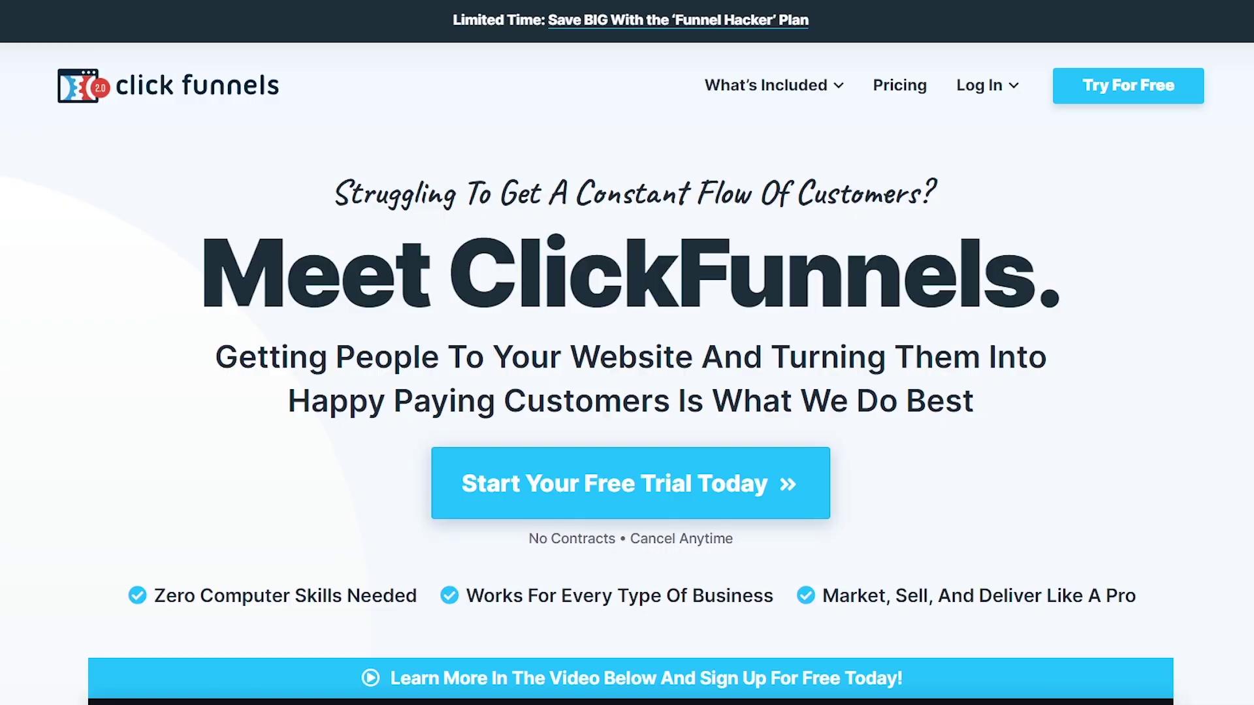
# - Scroll down the ClickFunnels homepage to the With/Without A Funnel comparison cards
pyautogui.scroll(-9, 627, 392)
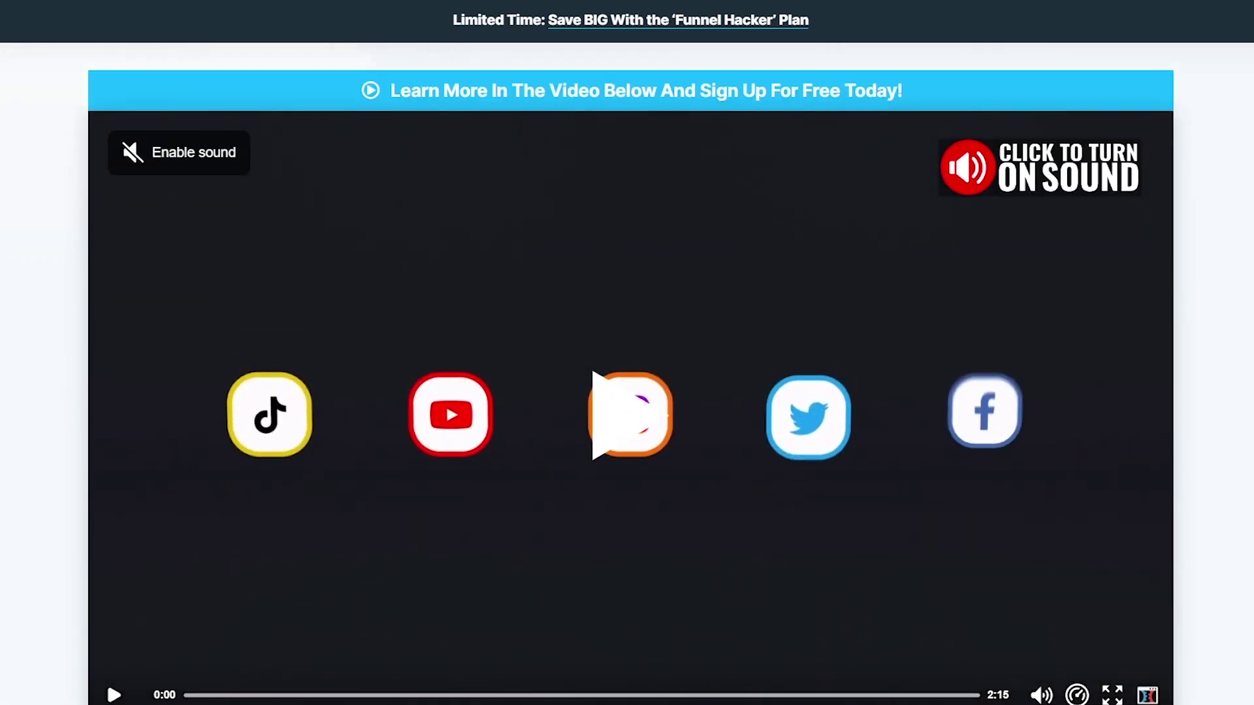
pyautogui.scroll(-10, 627, 392)
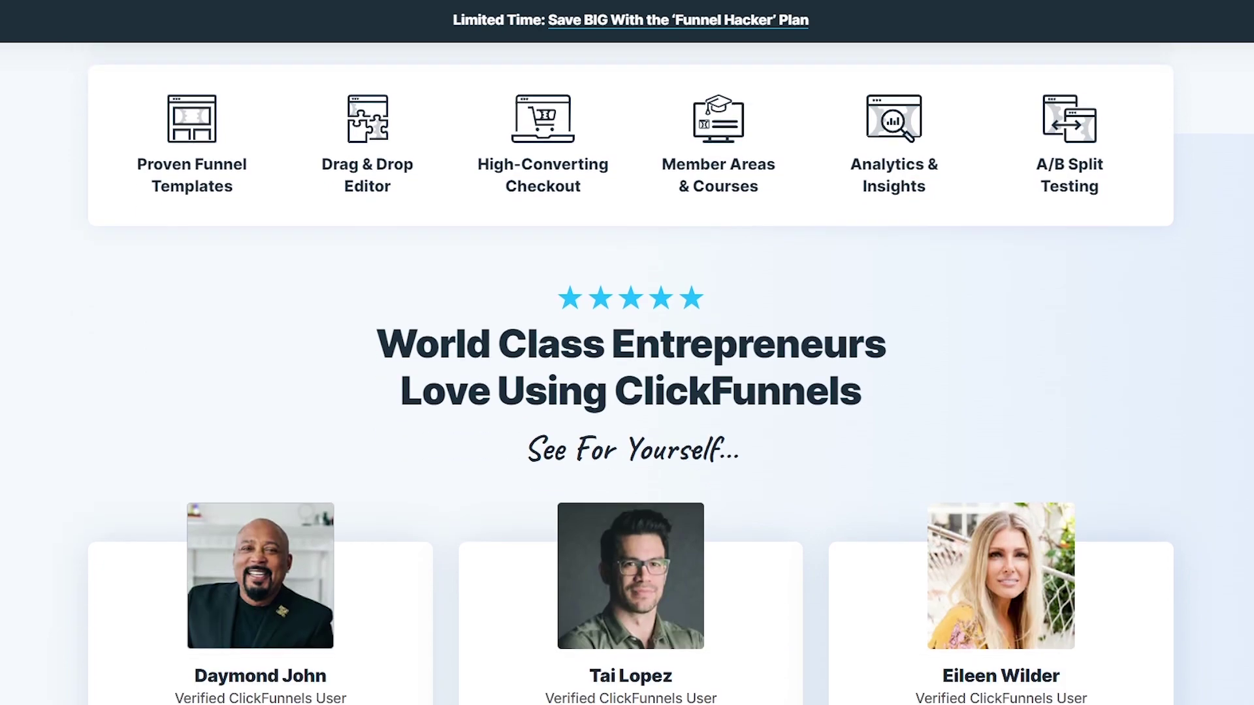
pyautogui.scroll(-3, 628, 392)
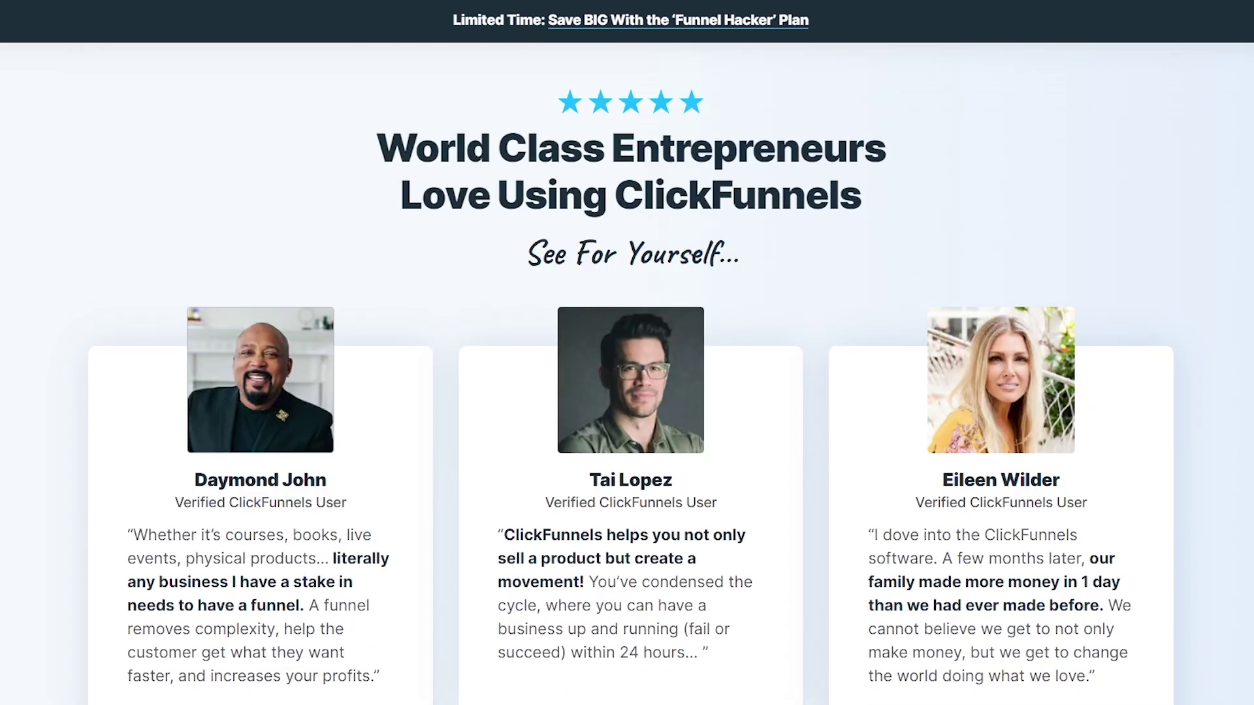
pyautogui.scroll(-18, 627, 392)
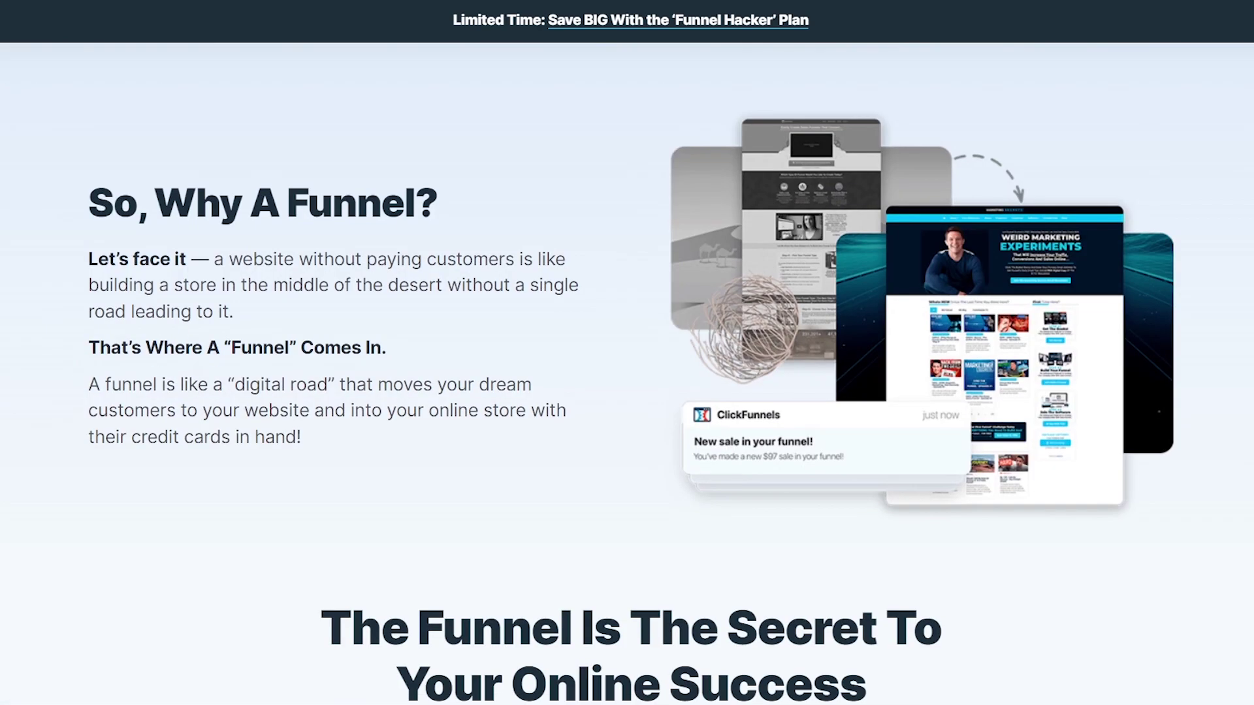
pyautogui.scroll(-7, 627, 392)
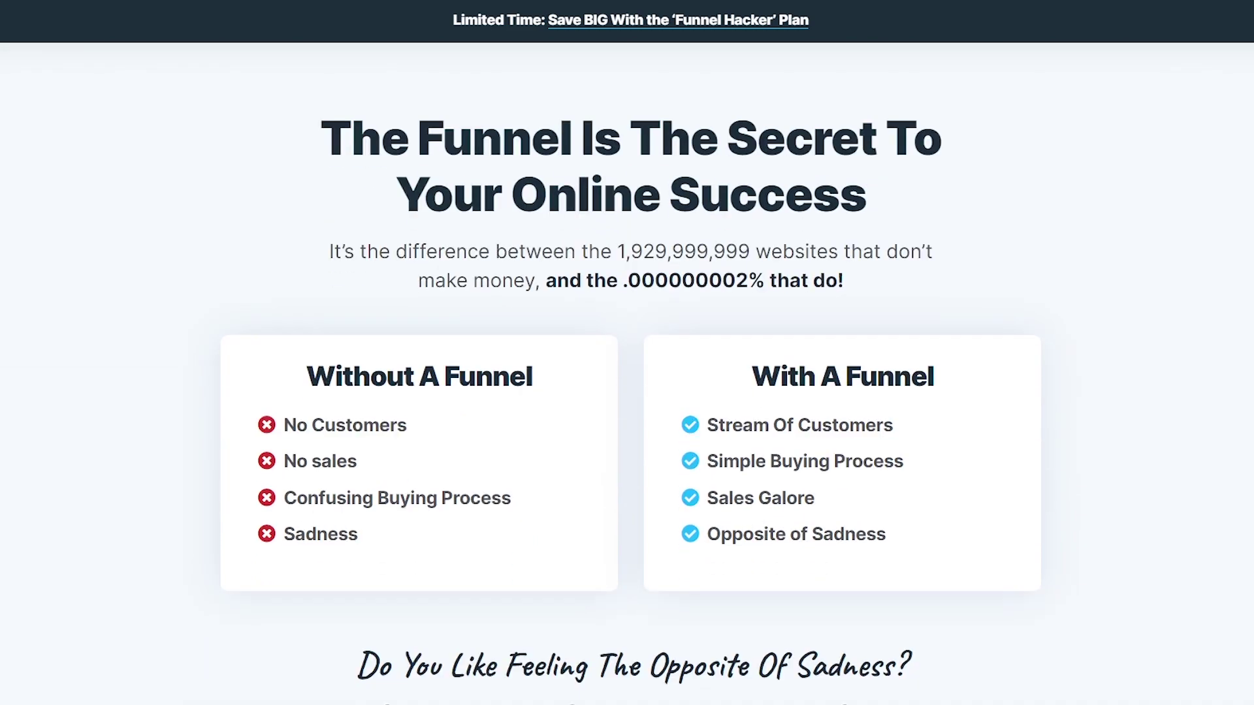